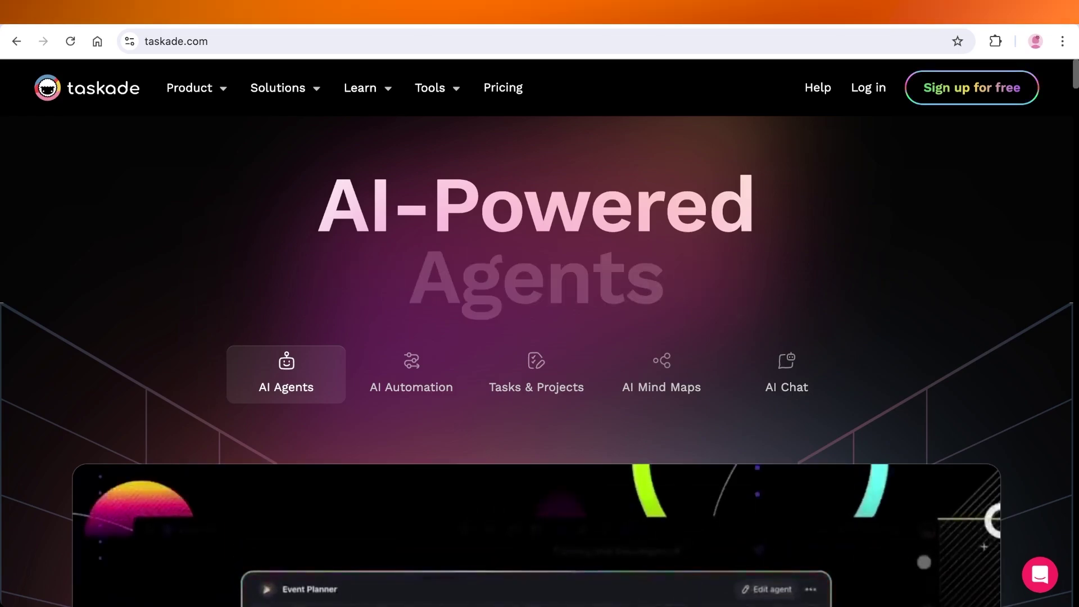
- Scroll down the Taskade sign-up page, then back up to the onboarding questionnaire
scroll(539, 360, down, 1)
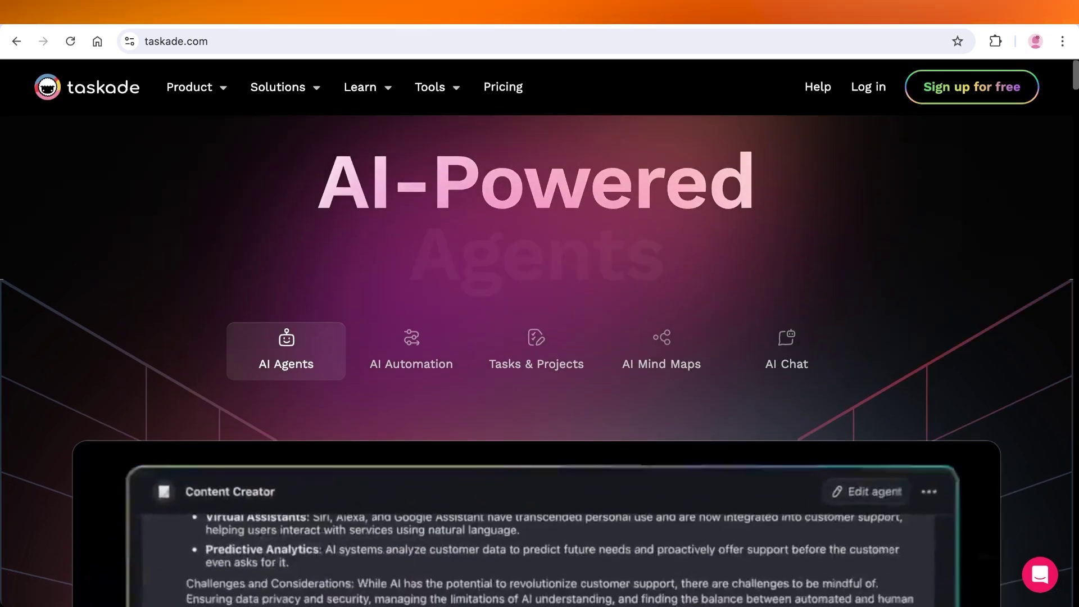
scroll(537, 252, down, 1)
scroll(537, 252, down, 2)
scroll(537, 252, down, 2)
scroll(537, 252, down, 2)
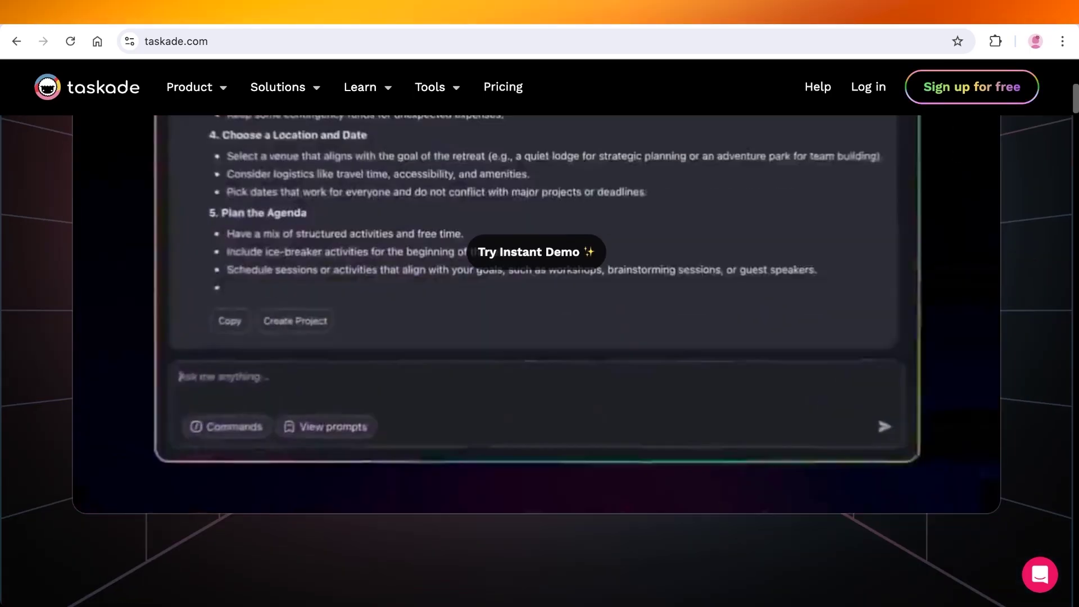
scroll(537, 251, down, 3)
scroll(537, 251, down, 5)
scroll(537, 252, down, 3)
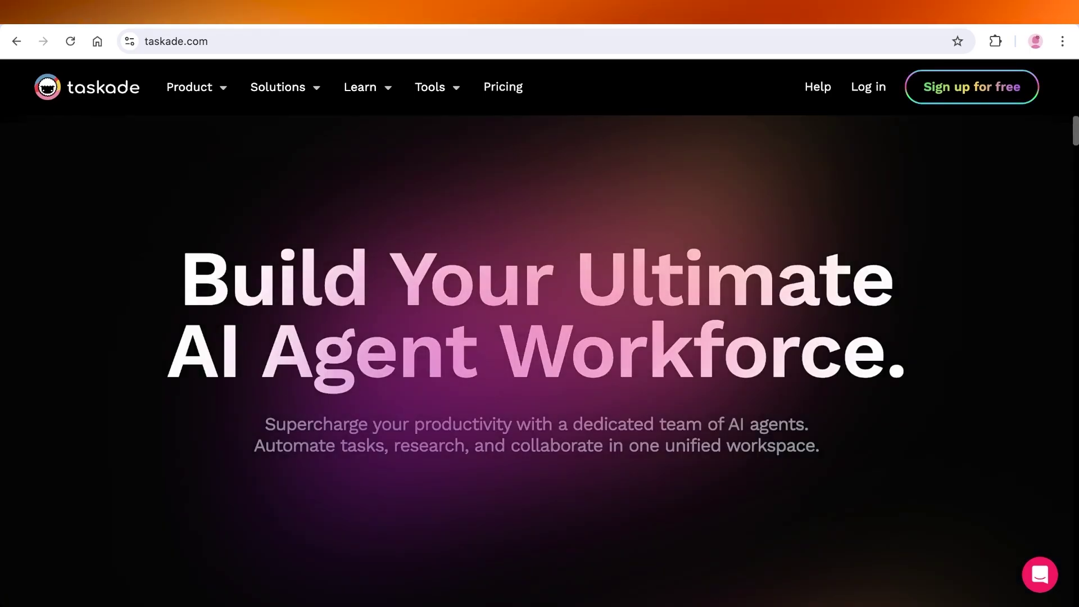
scroll(540, 360, down, 5)
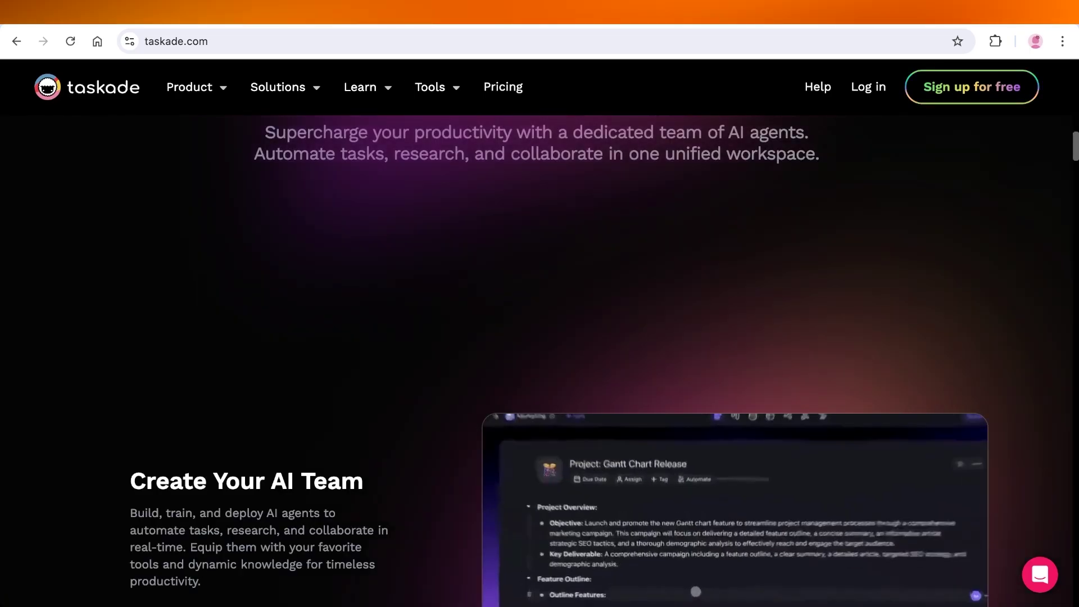
scroll(540, 360, down, 6)
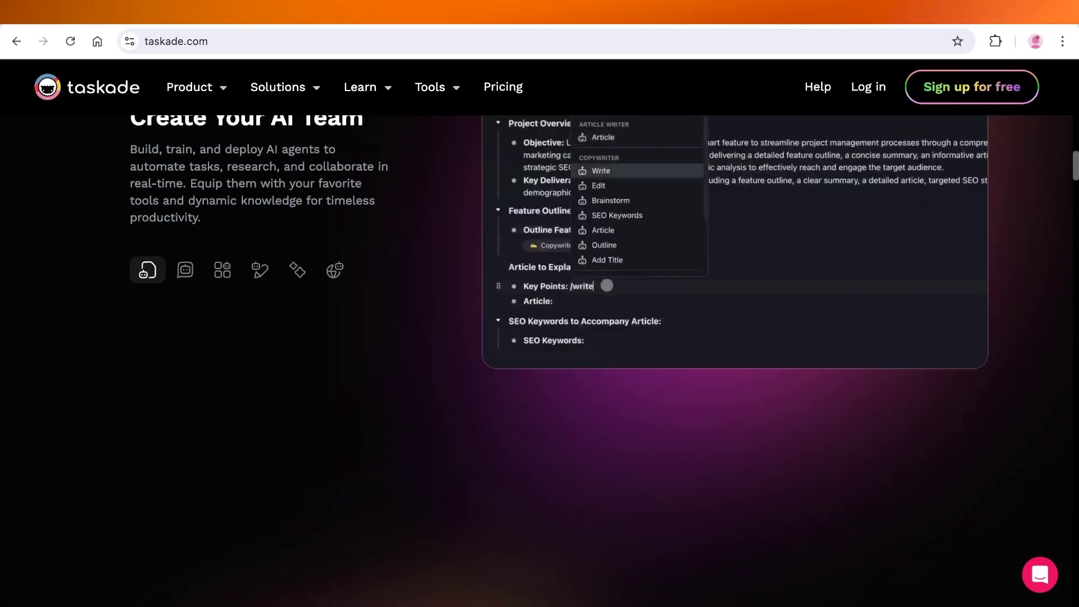
scroll(540, 360, down, 4)
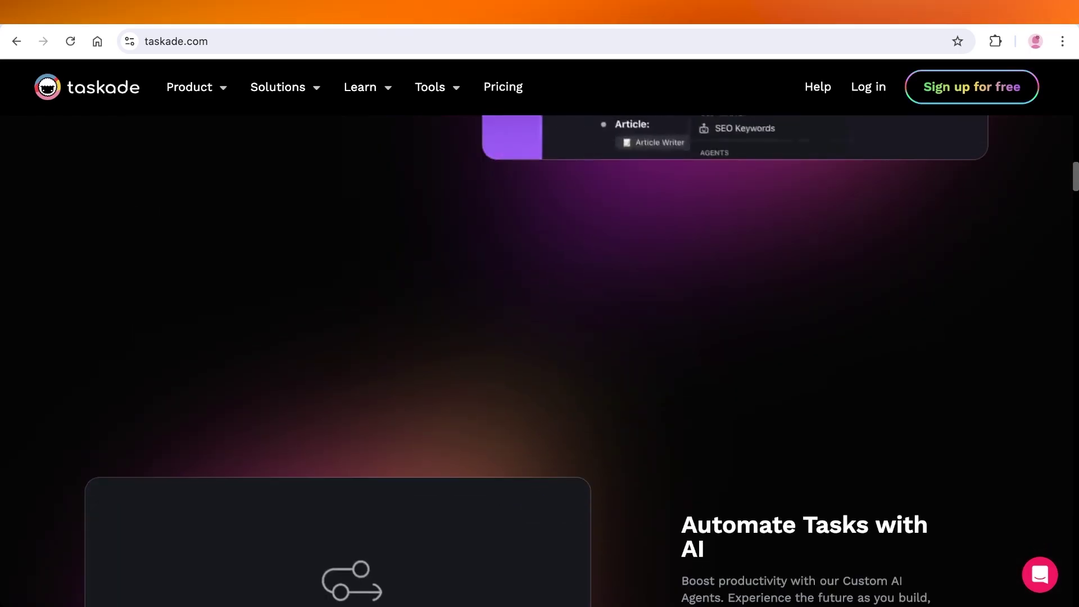
scroll(540, 360, down, 3)
scroll(540, 360, down, 3)
scroll(540, 360, down, 8)
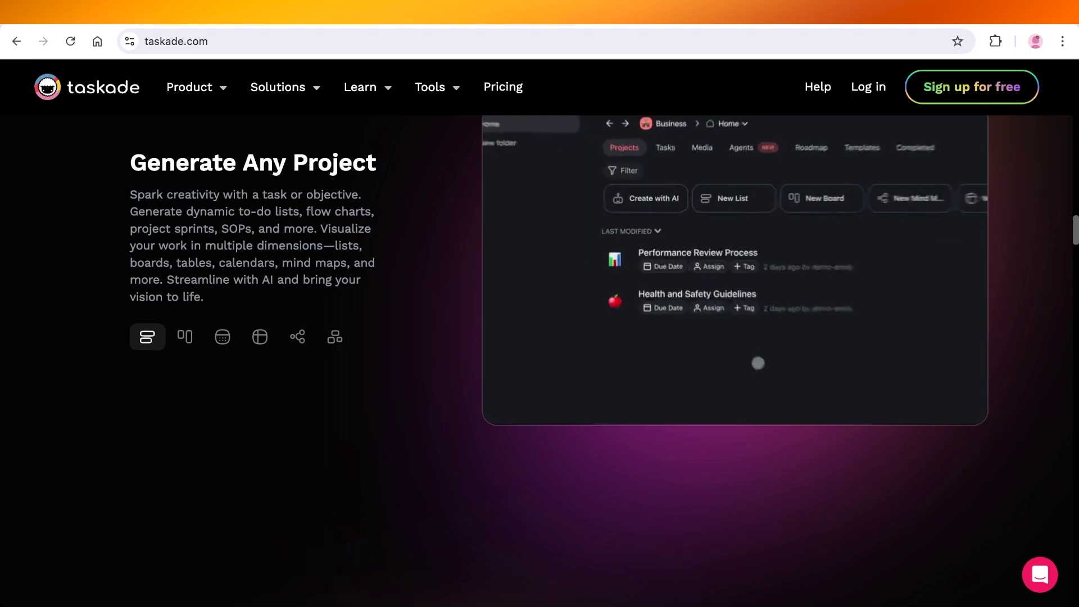
scroll(539, 337, down, 1)
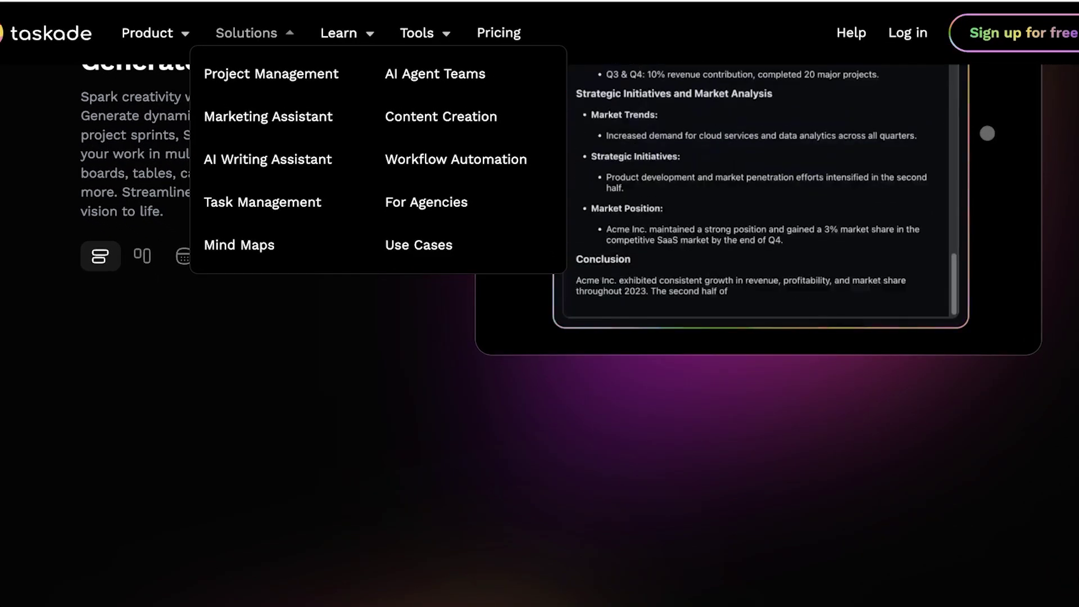
scroll(987, 133, up, 10)
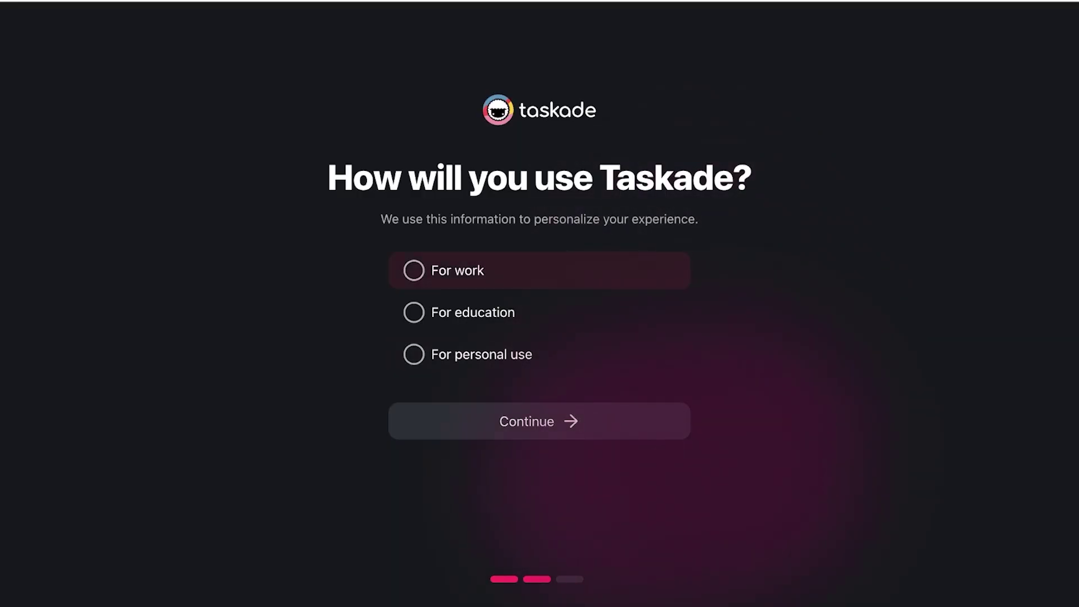
- Answer onboarding as personal use with Project Management as the work function, and submit
click(482, 354)
click(540, 401)
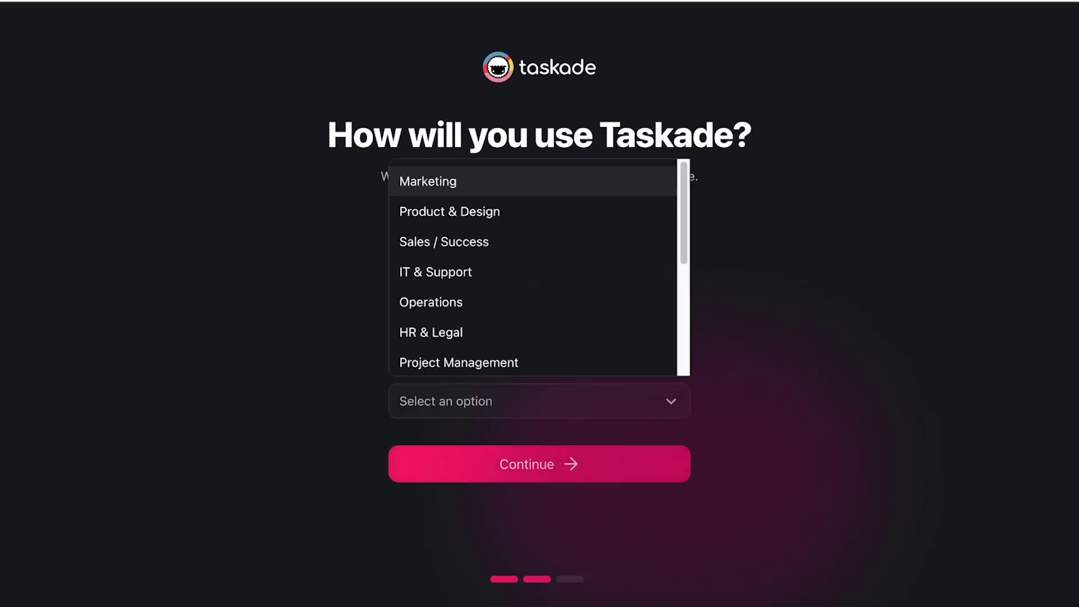
click(459, 362)
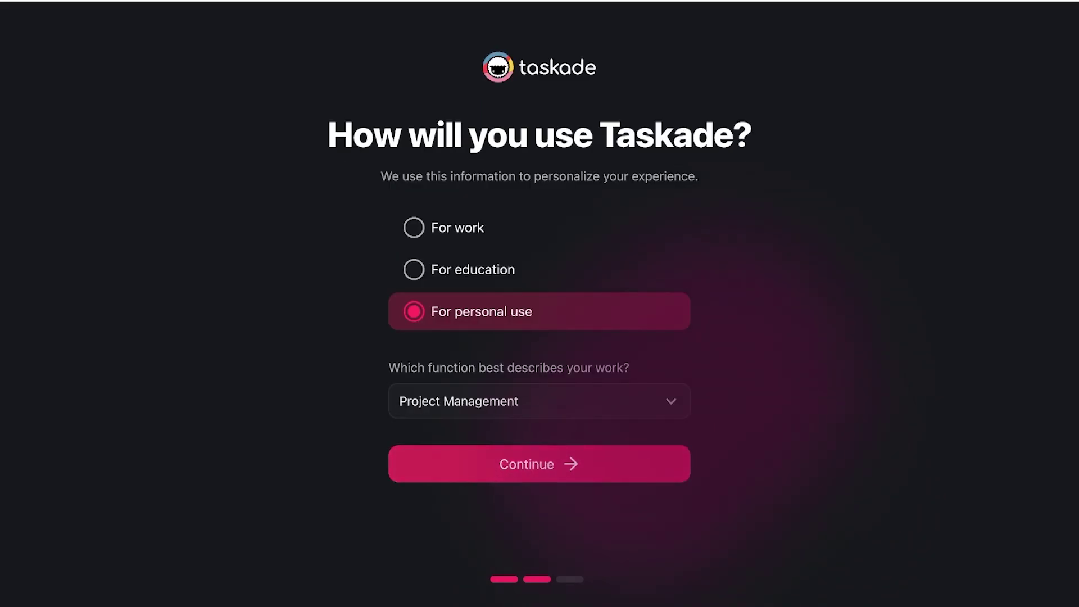
click(539, 464)
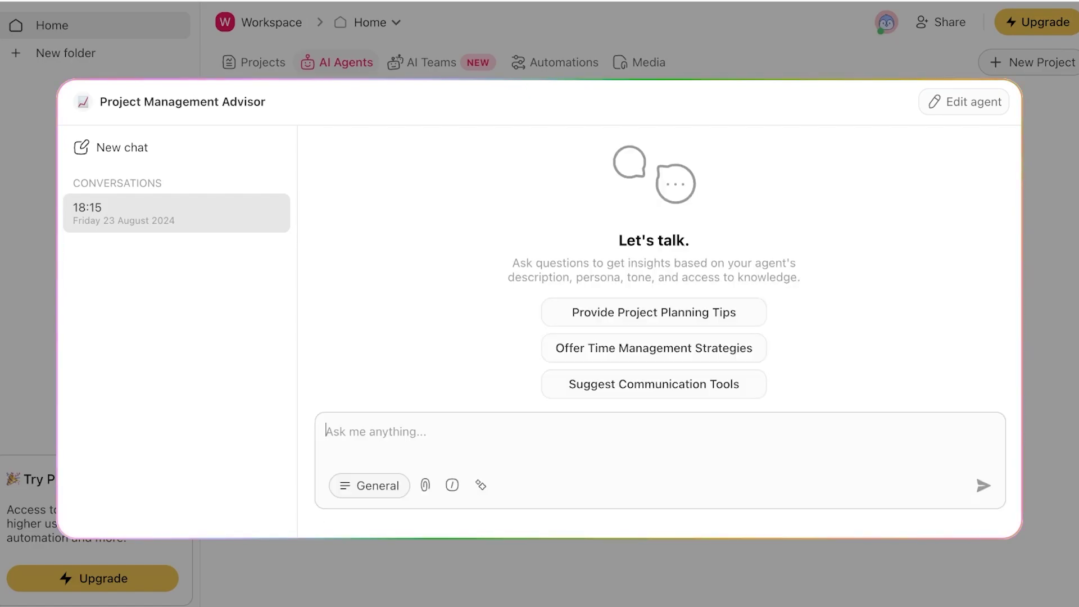
click(164, 54)
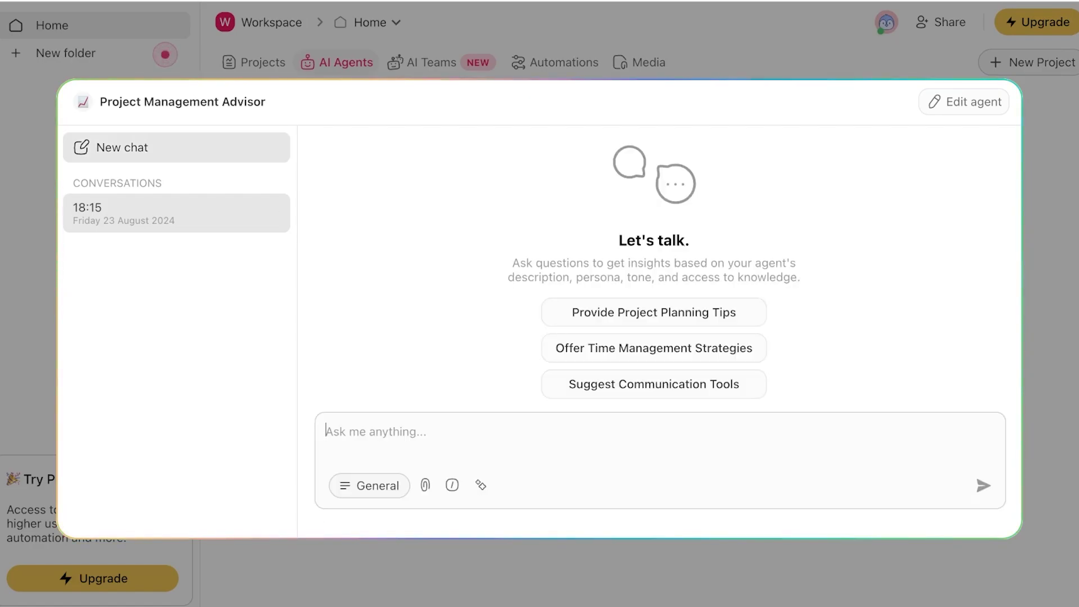
click(369, 486)
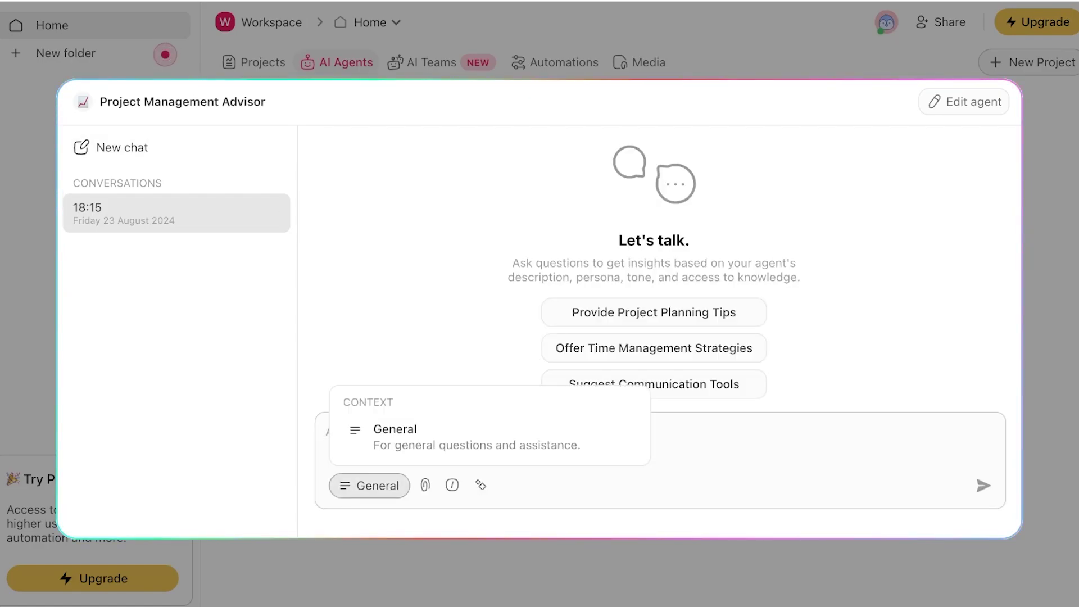
click(395, 435)
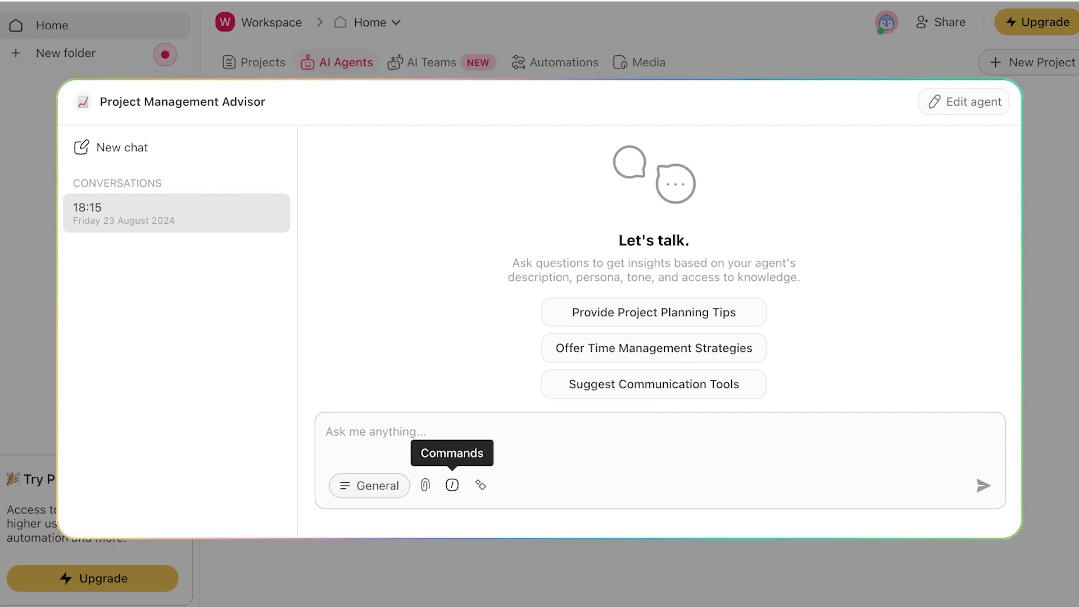
click(481, 485)
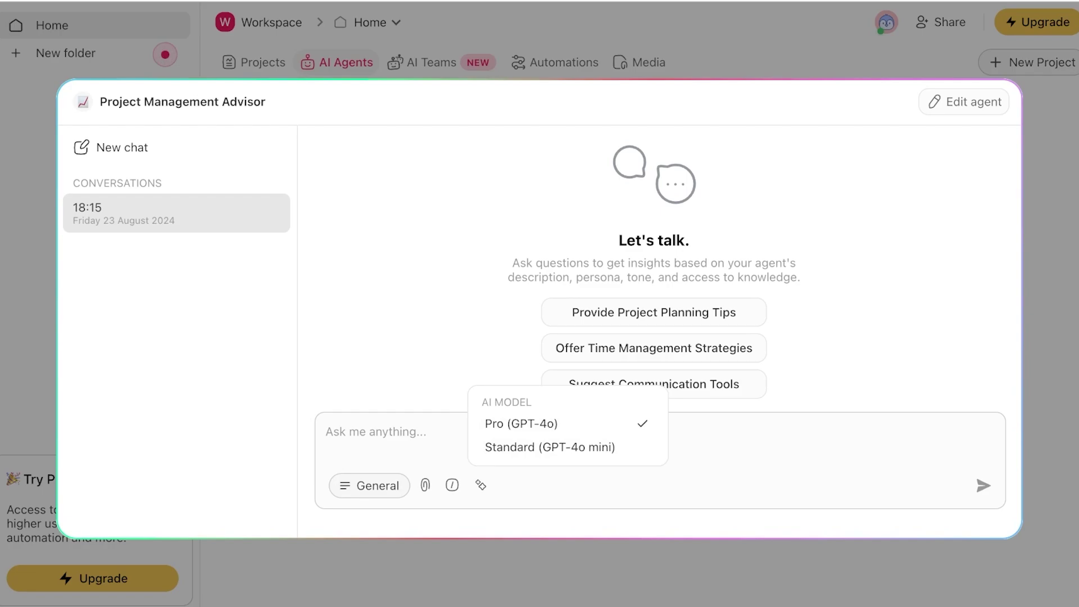
key(Escape)
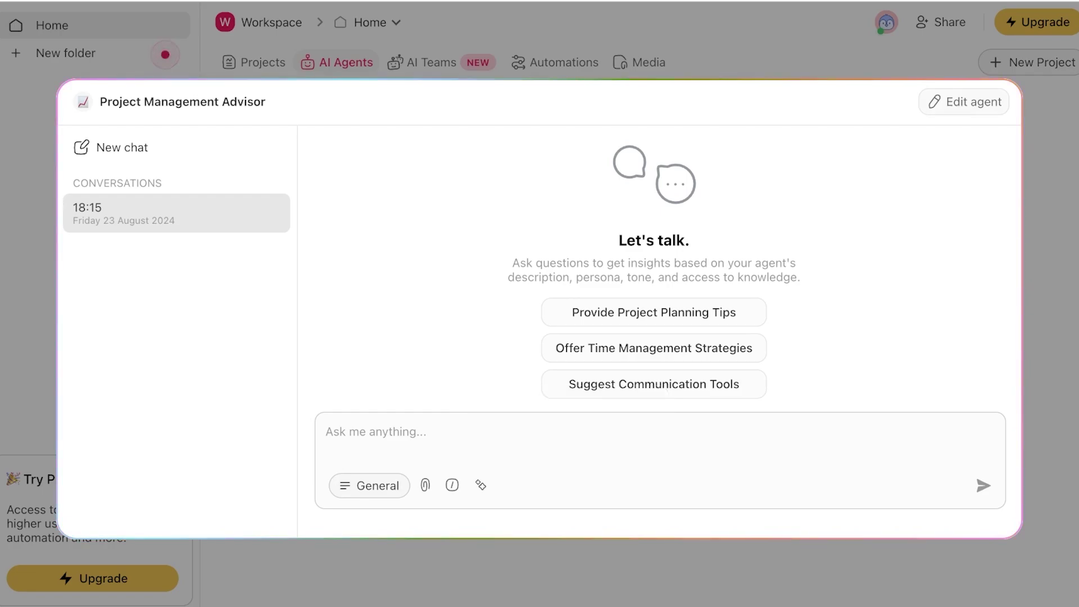
- Open the Project Management Advisor's edit settings and step through and dismiss the tour
click(964, 102)
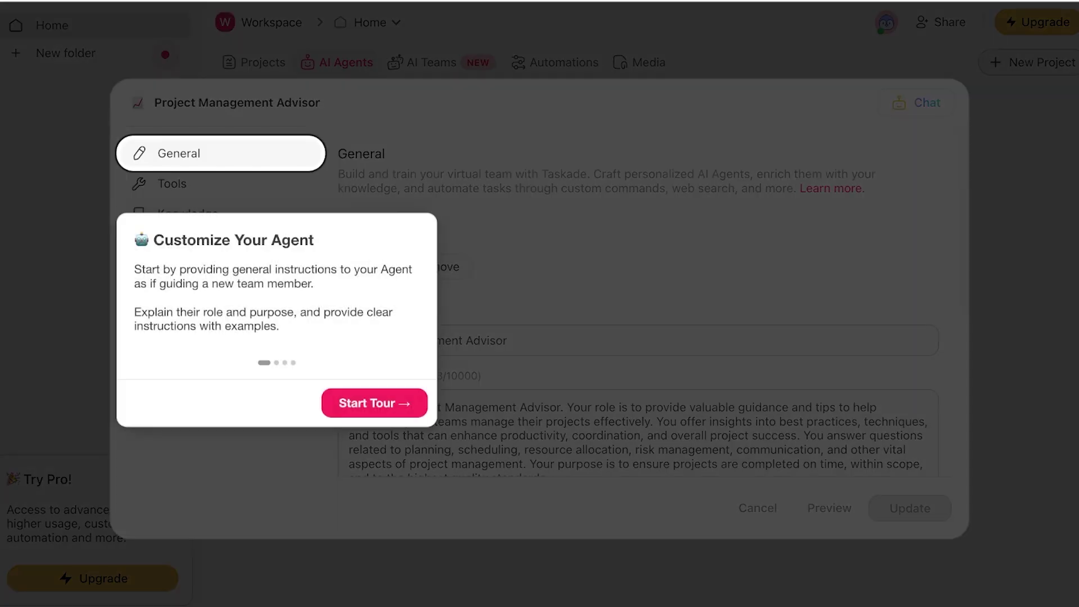
click(375, 403)
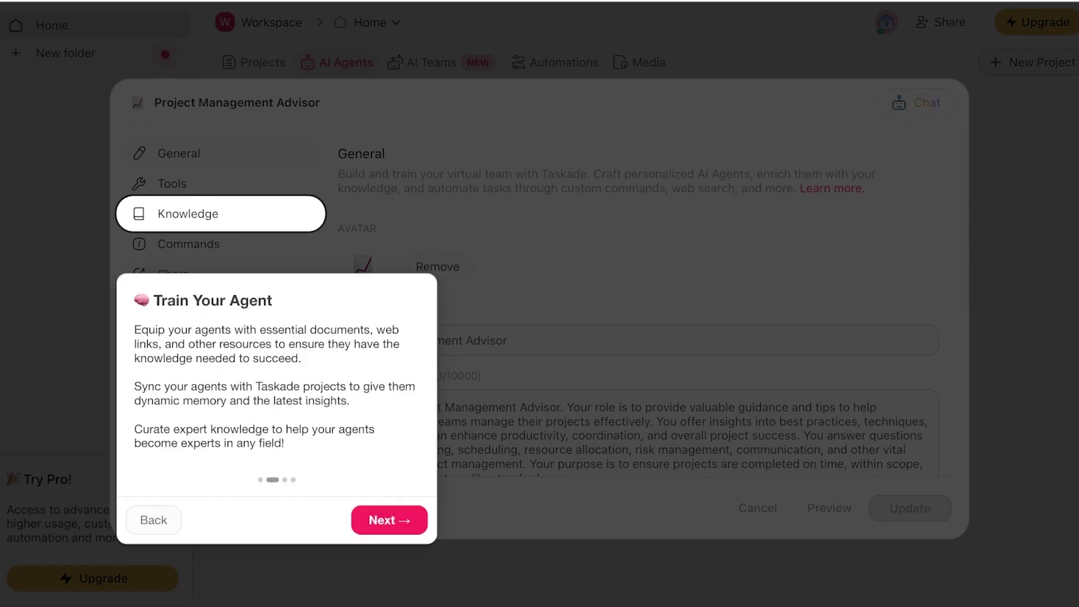
click(389, 520)
click(388, 536)
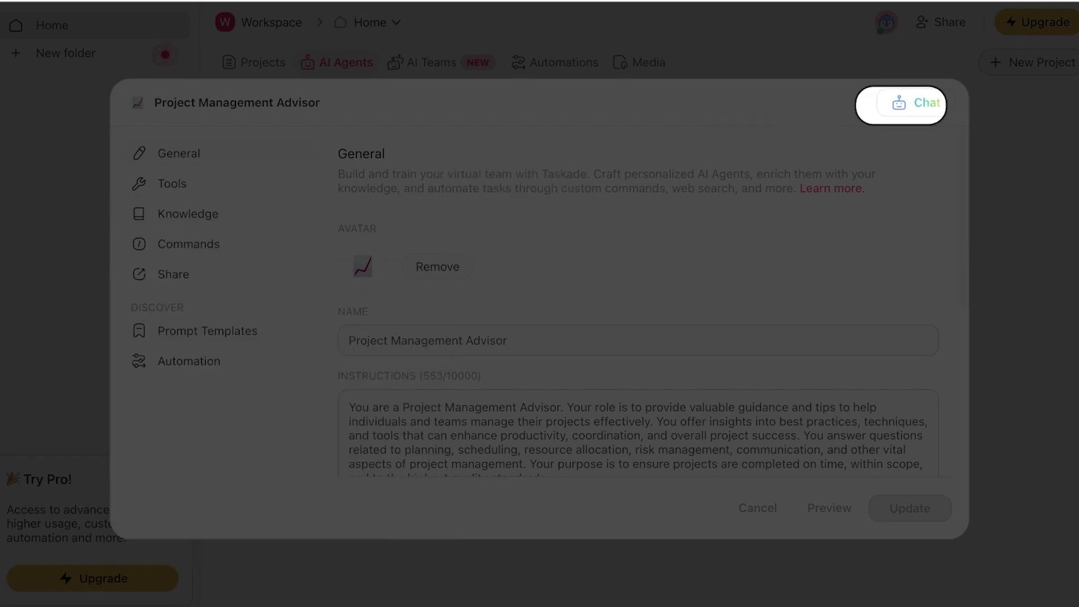
click(1029, 381)
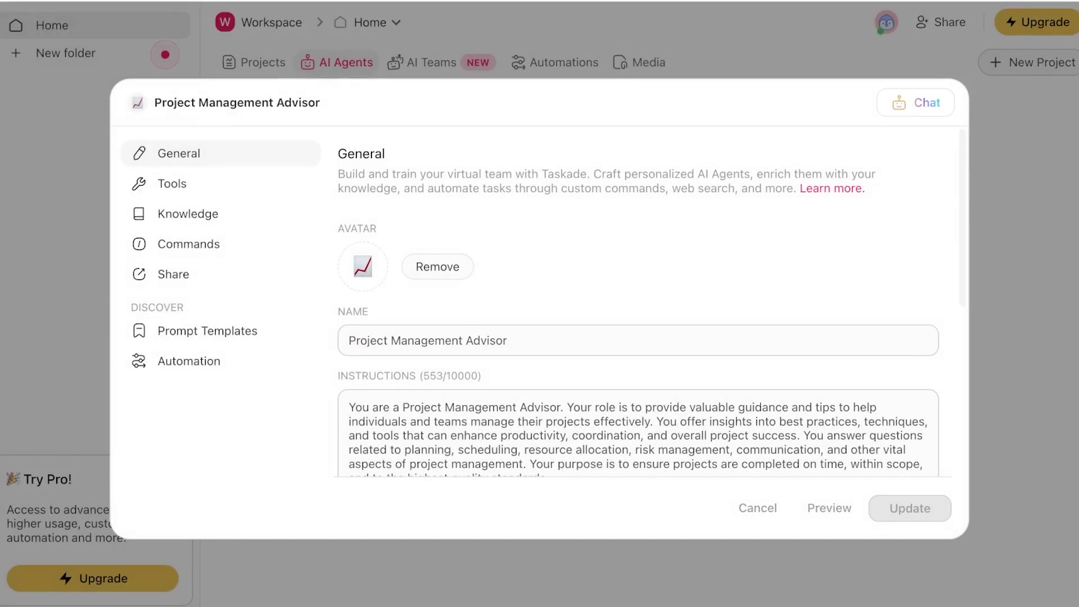
- Select the agent's Instructions text, then clear the selection
scroll(638, 304, down, 2)
drag(549, 362, 348, 292)
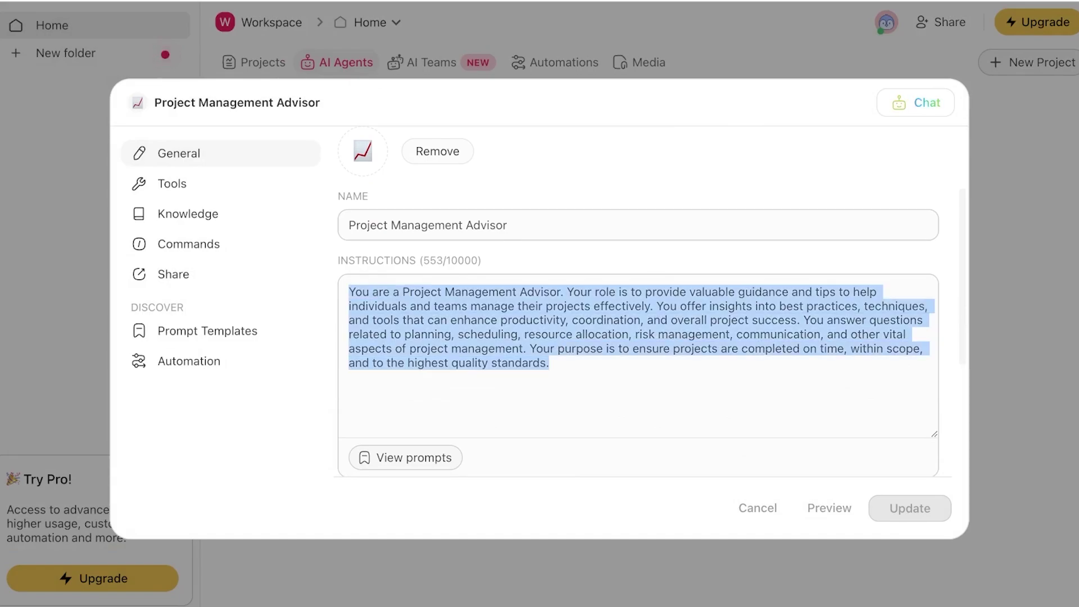
click(407, 348)
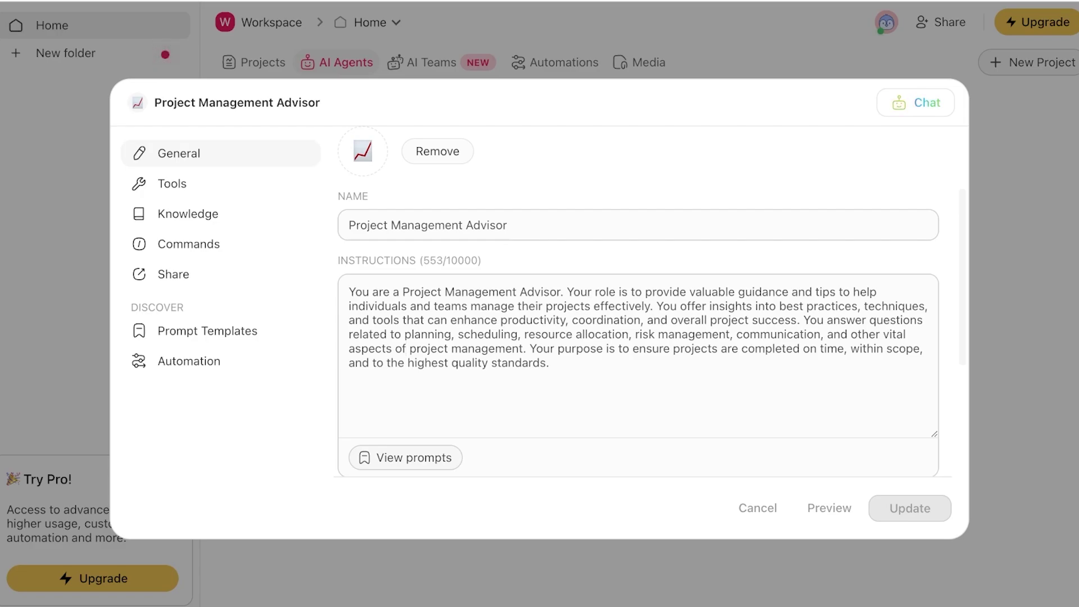
scroll(638, 315, down, 4)
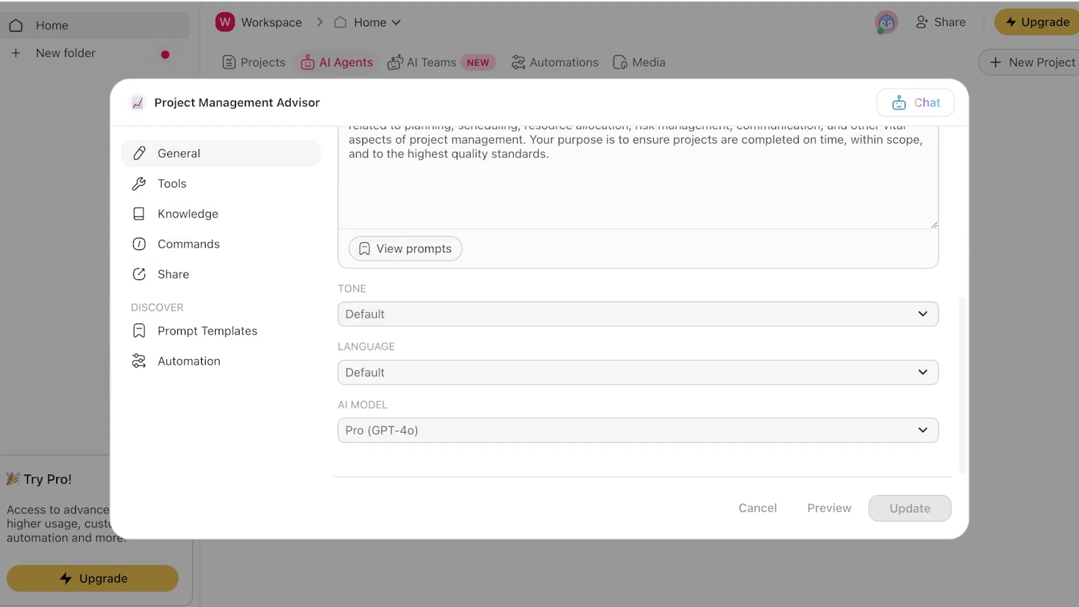
scroll(638, 281, up, 3)
- Copy the Infographic creation prompt from the AI Prompt Templates library
click(410, 424)
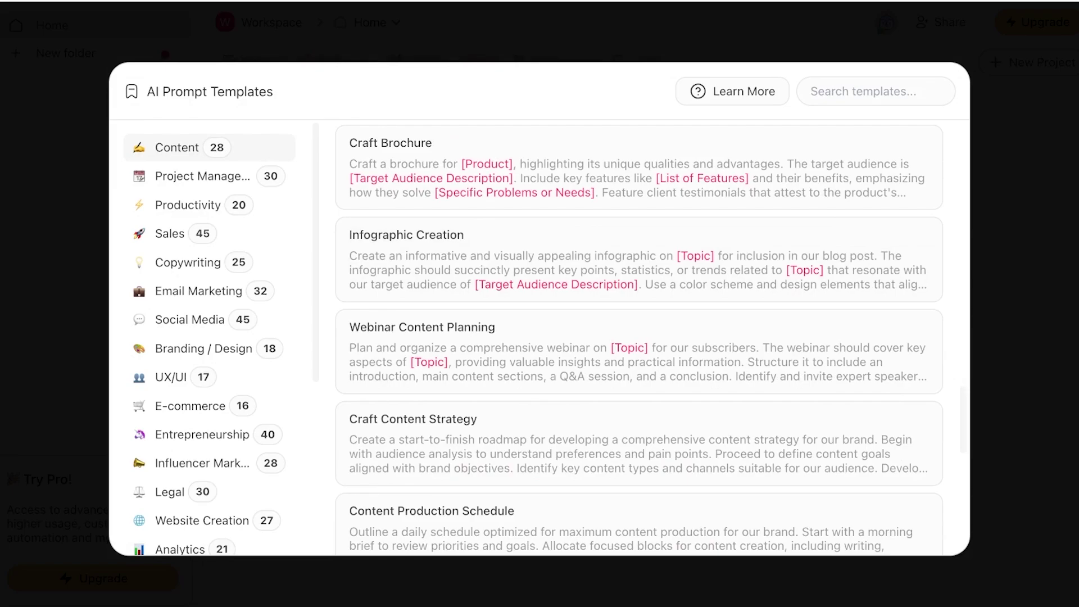
scroll(638, 306, up, 10)
scroll(639, 368, down, 4)
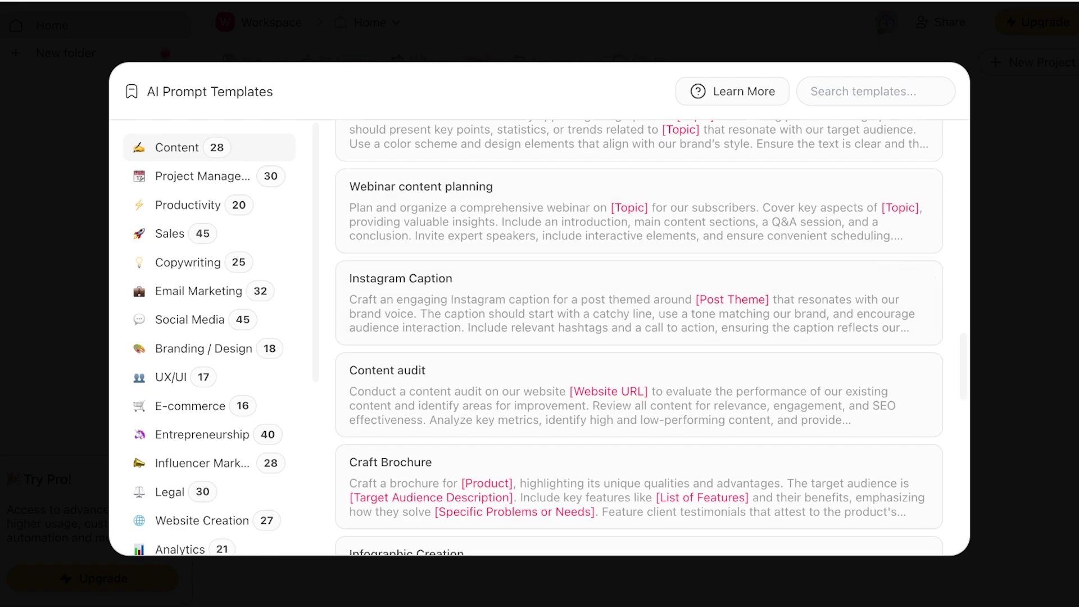
scroll(618, 292, up, 2)
scroll(619, 293, up, 1)
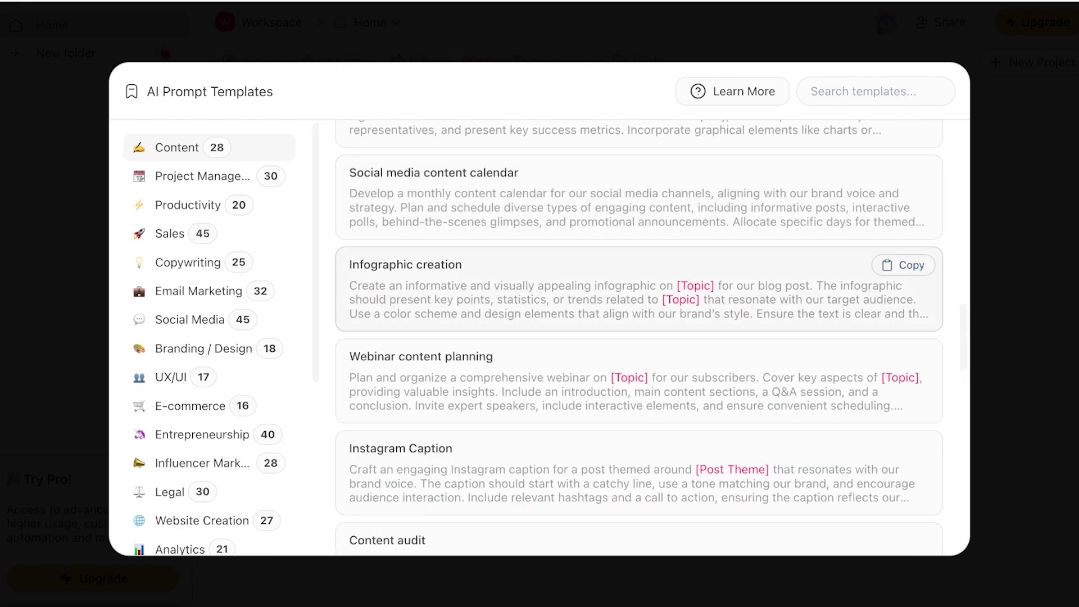
click(904, 264)
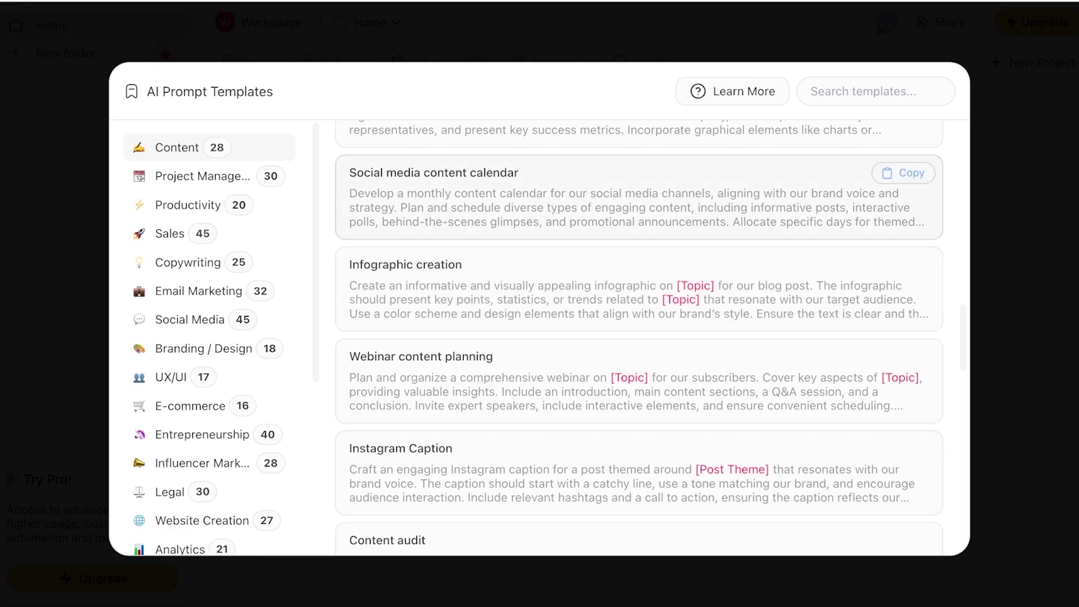
- Close the prompt templates library and return to the advisor's settings
scroll(639, 337, up, 1)
scroll(639, 225, up, 5)
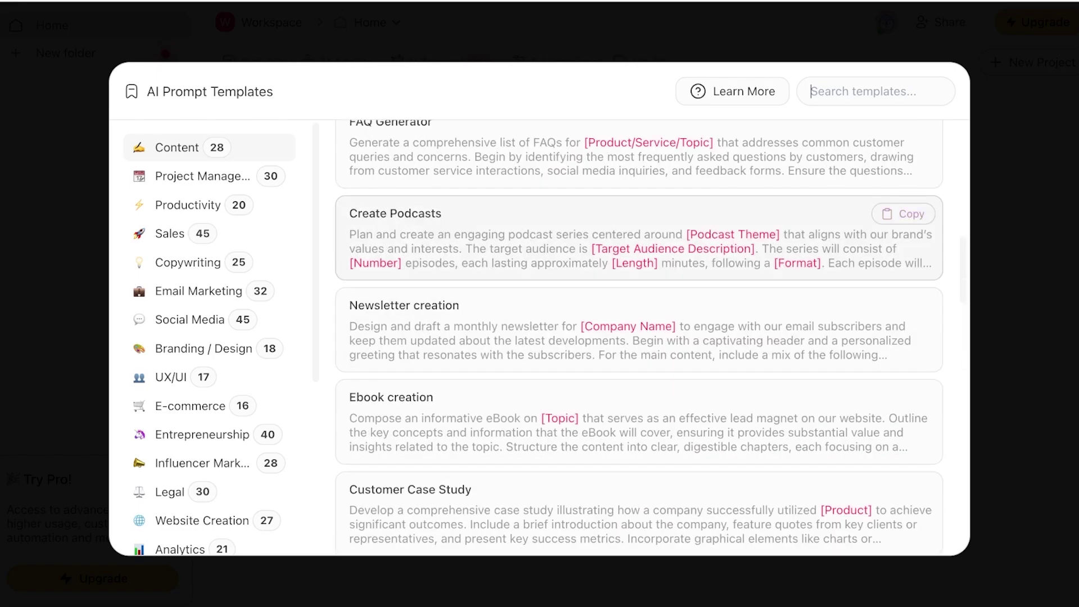
click(866, 91)
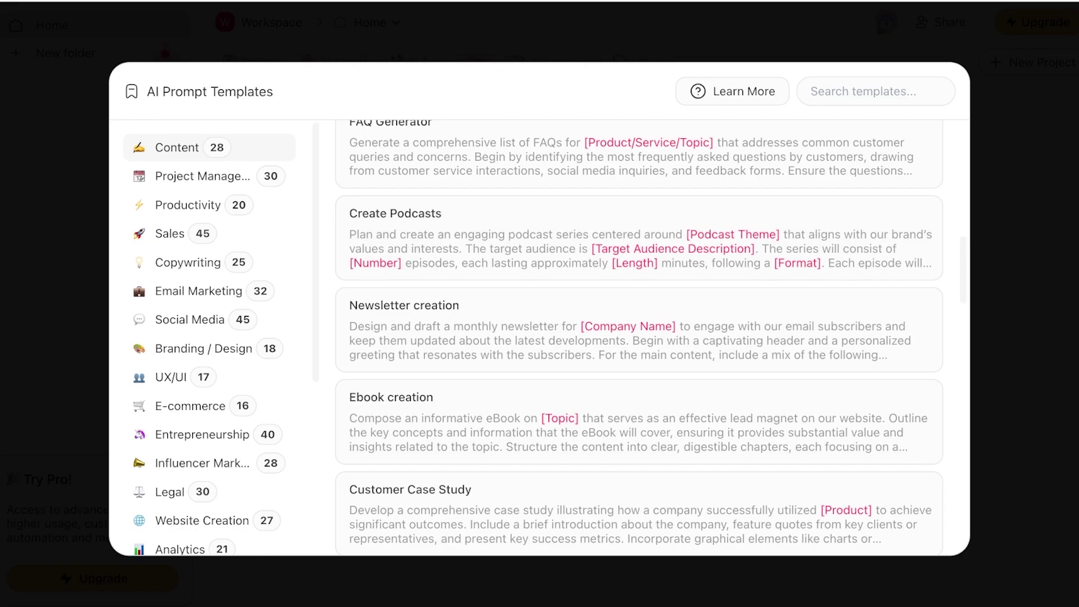
key(Escape)
- Add Gmail's Send Email tool to the advisor's Tools list
click(172, 183)
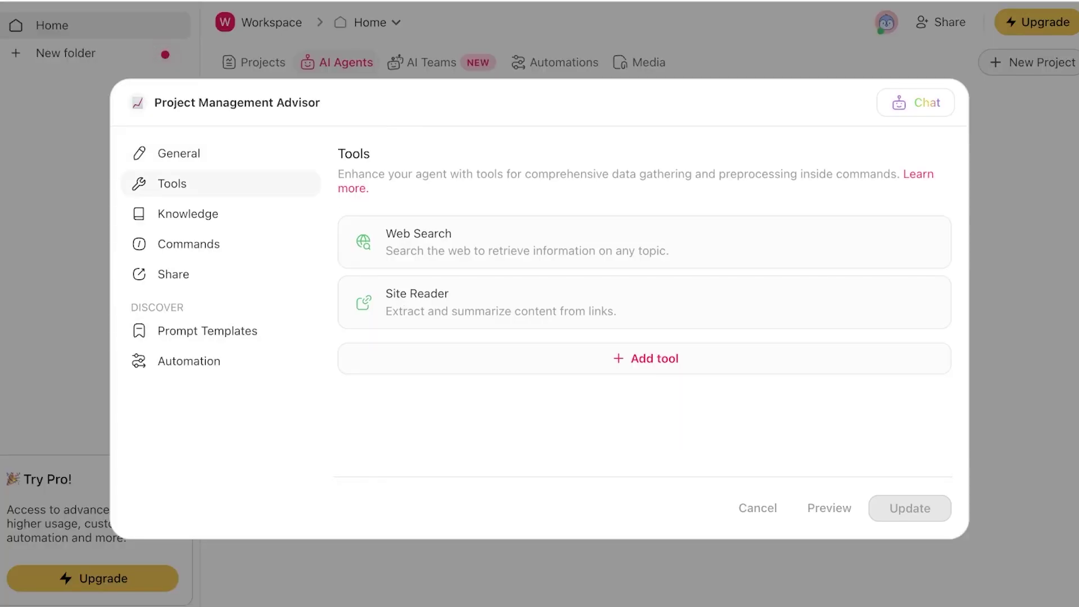
click(165, 54)
click(164, 54)
click(165, 55)
click(165, 55)
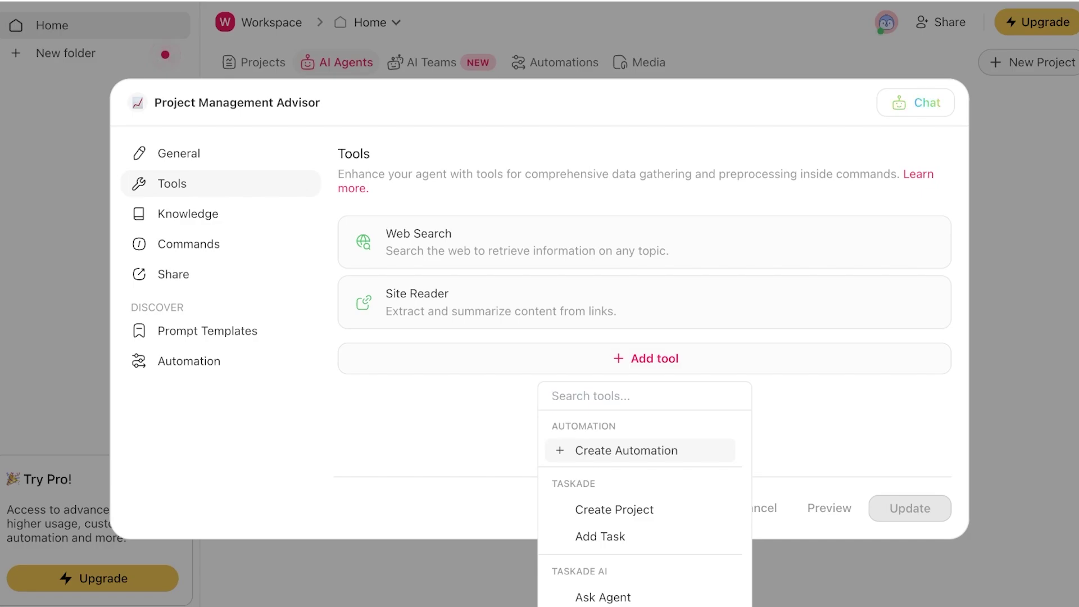
scroll(641, 494, down, 5)
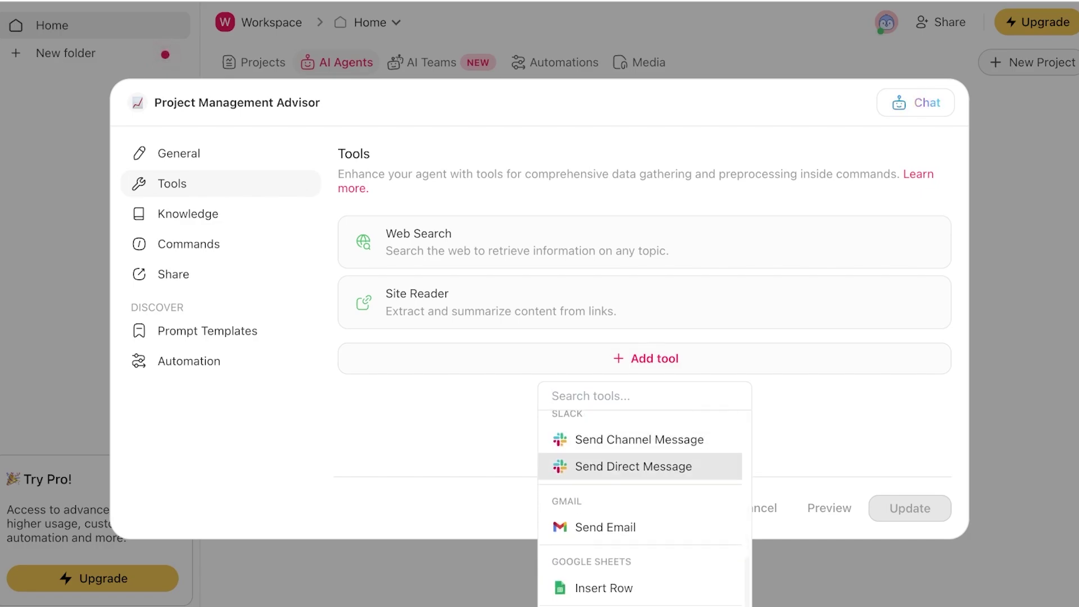
scroll(644, 495, up, 3)
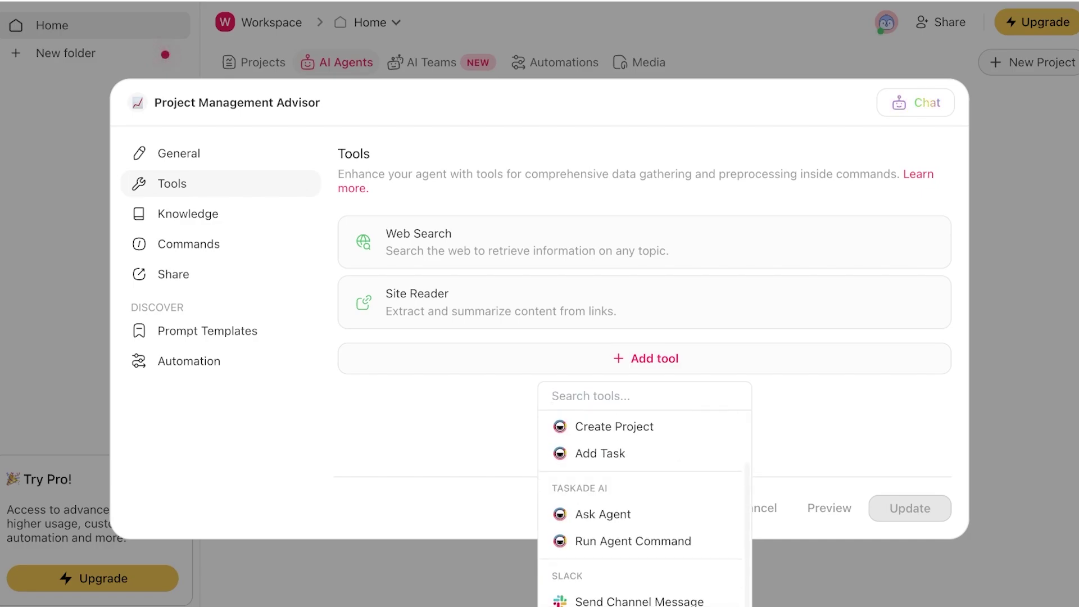
scroll(641, 506, down, 3)
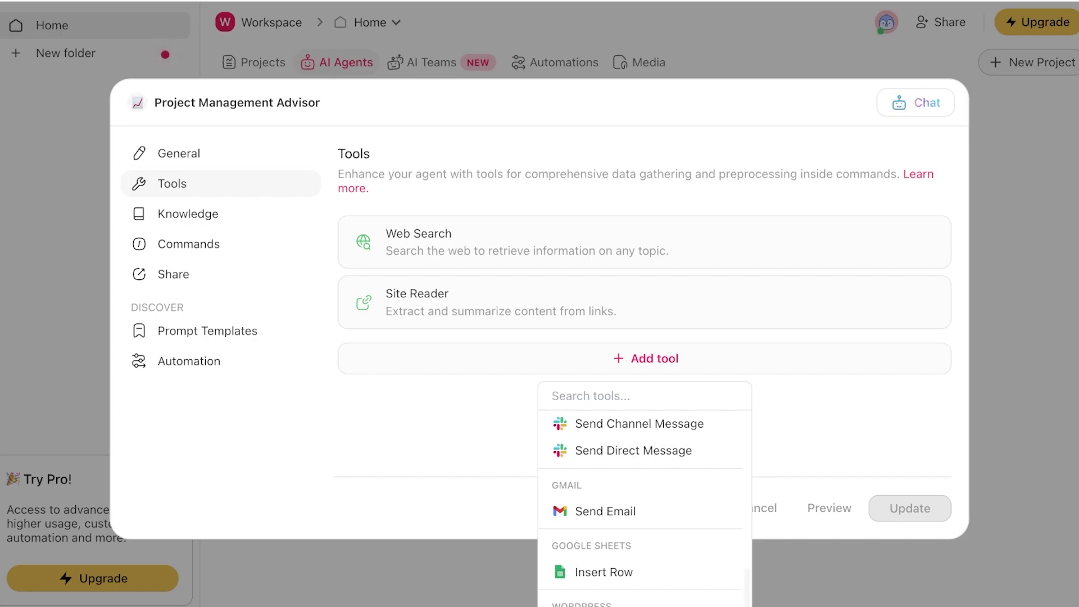
scroll(640, 494, down, 1)
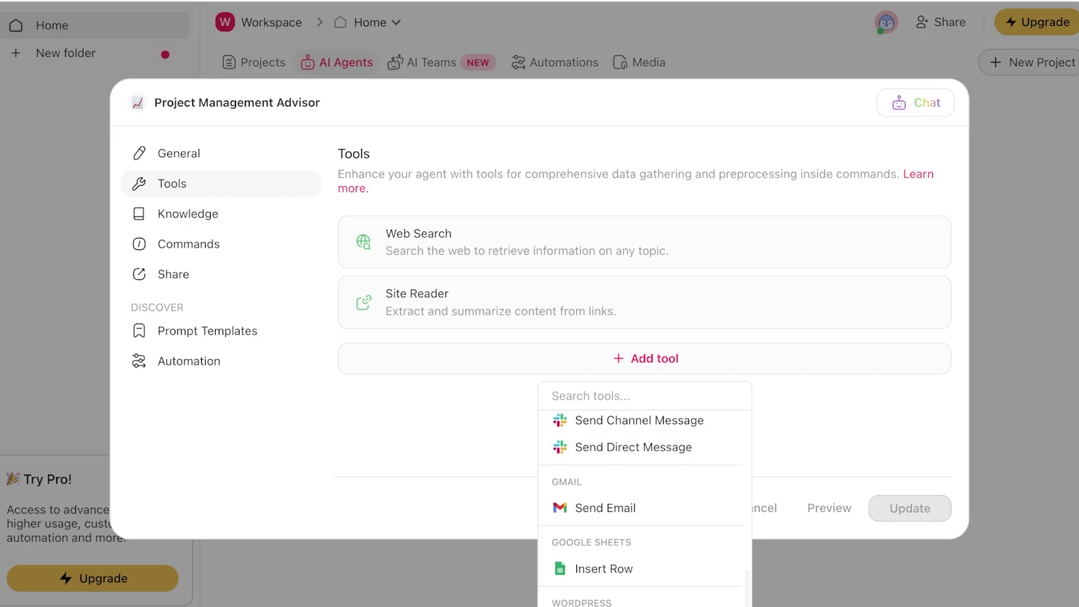
click(605, 508)
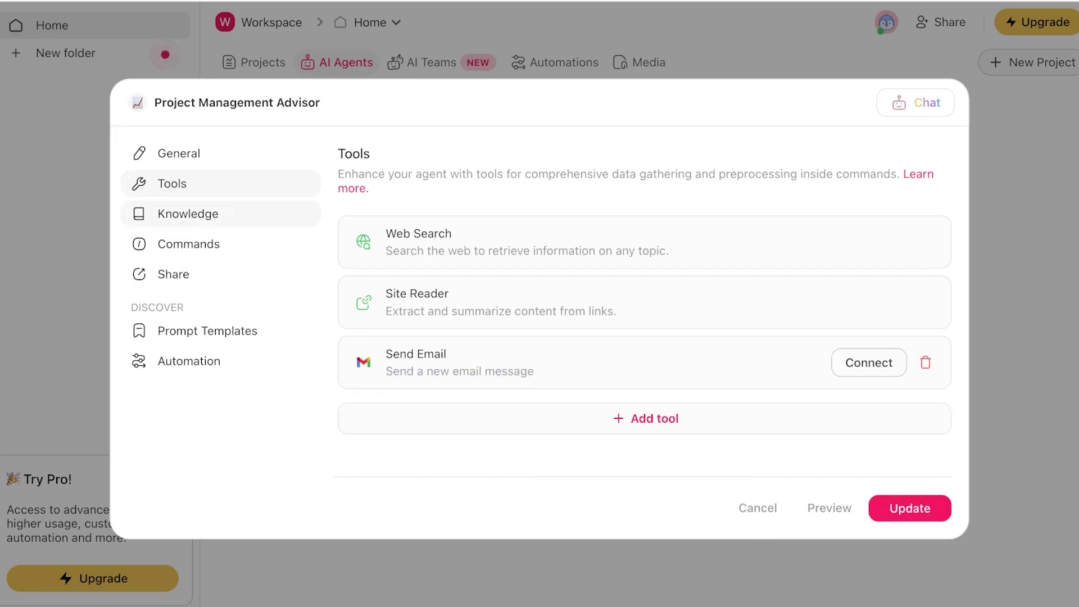
- Switch on Enable knowledge in the advisor's Knowledge settings
click(187, 213)
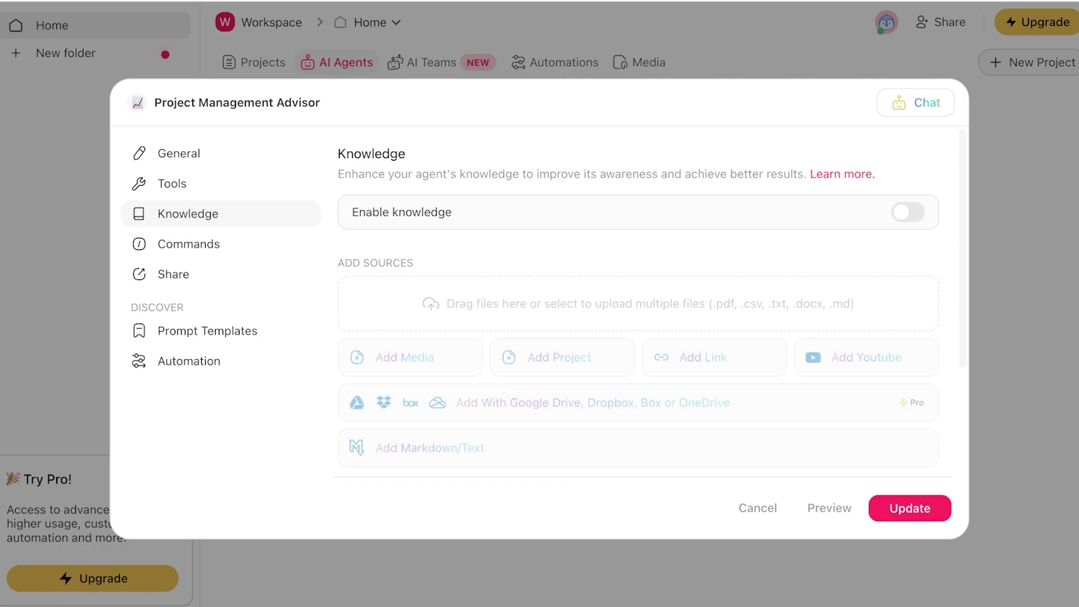
click(908, 212)
scroll(638, 304, down, 2)
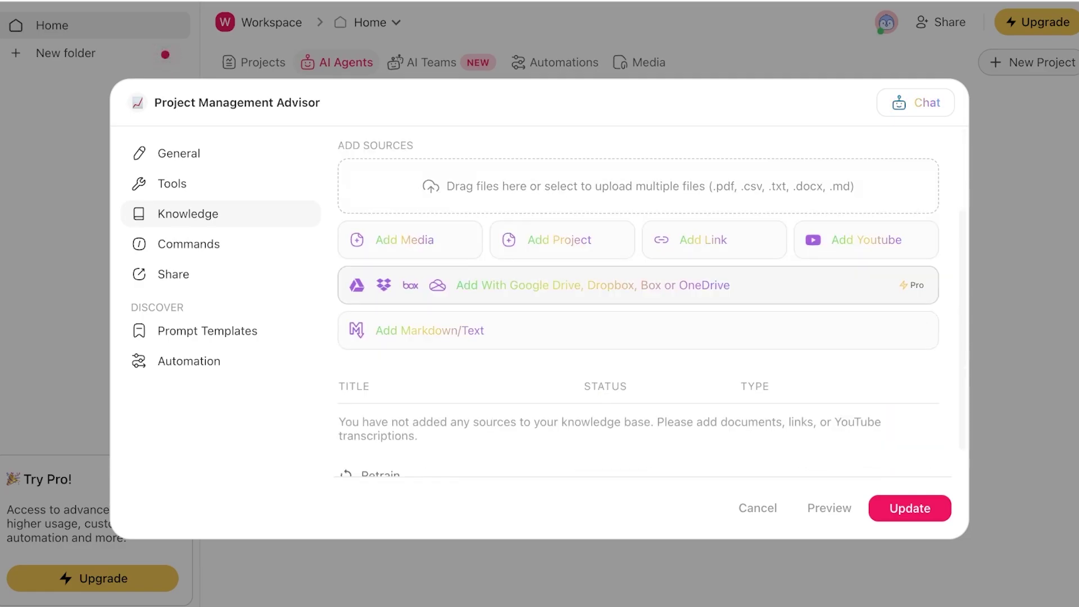
scroll(639, 304, up, 3)
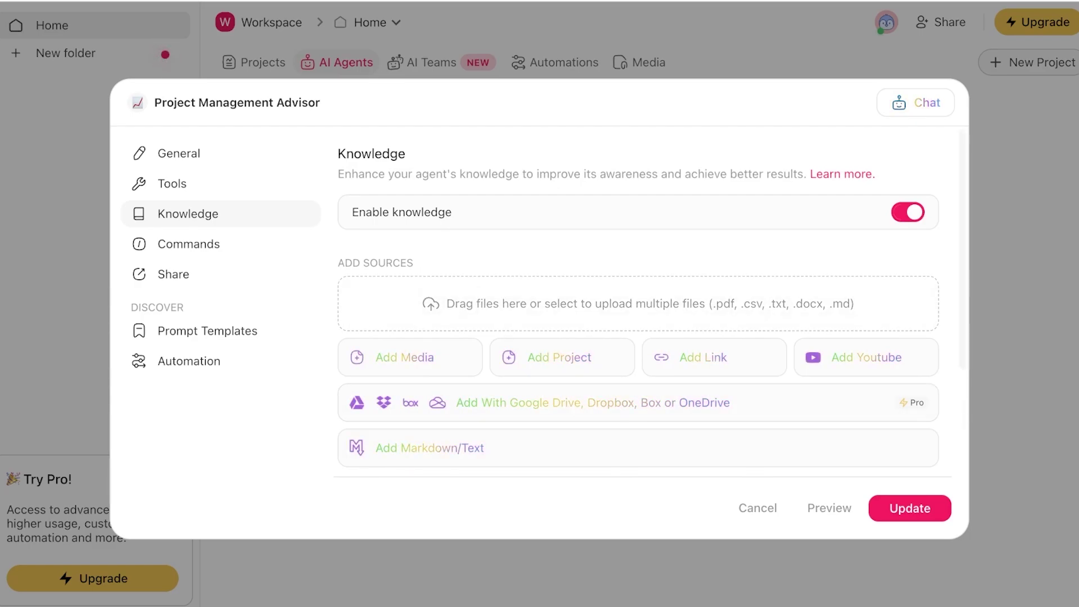
- Start and cancel a new custom command, leaving the existing Commands list unchanged
click(188, 244)
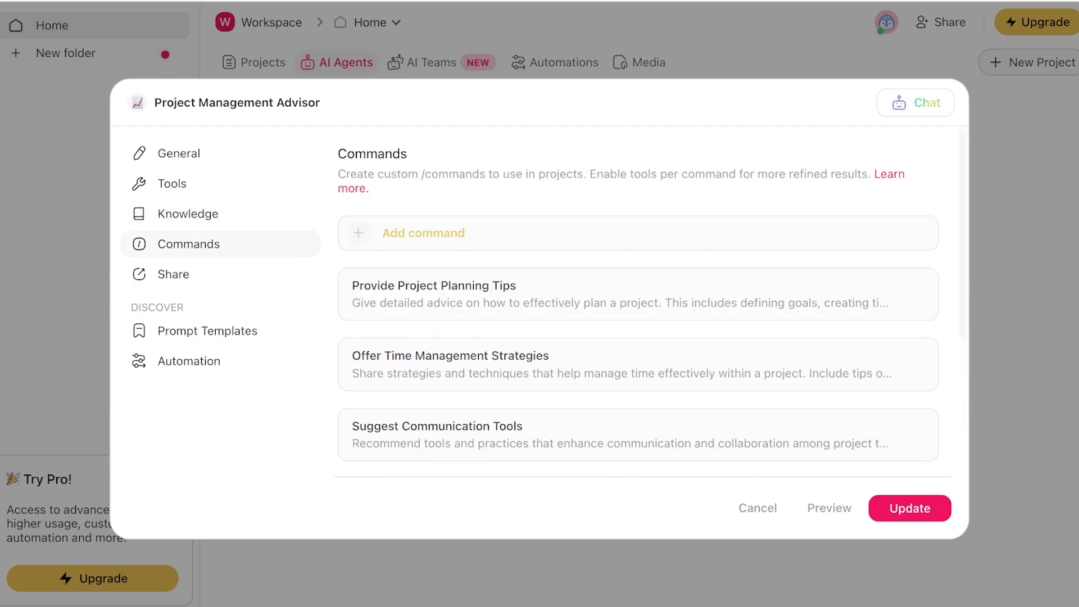
click(423, 233)
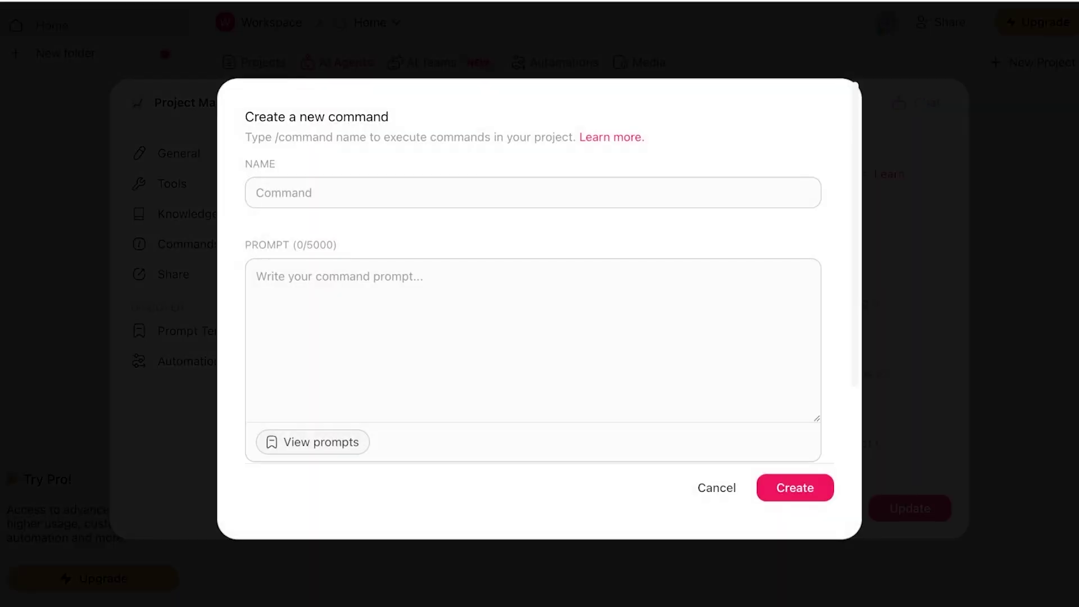
click(717, 488)
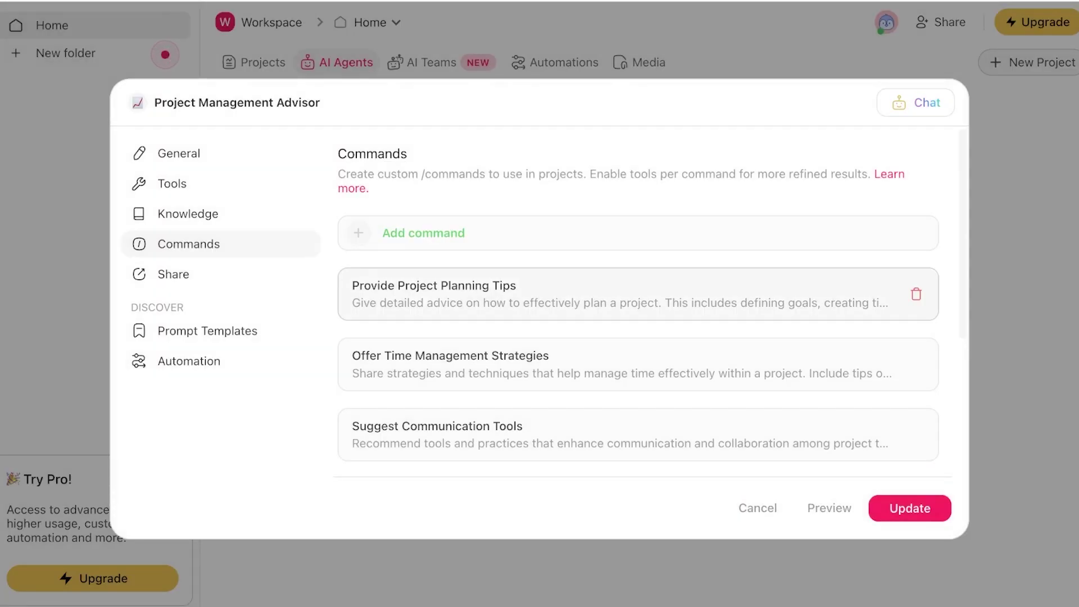
scroll(638, 303, down, 5)
scroll(730, 421, up, 5)
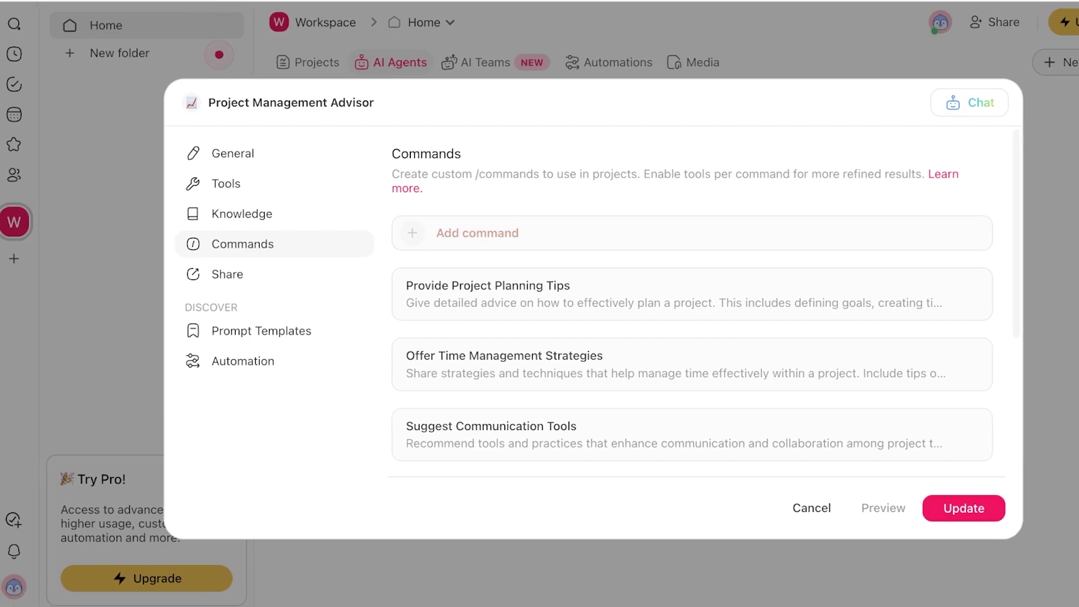
- Leave agent settings, browse Calendar, Starred and Shared with me, then go to workspace Home
key(Escape)
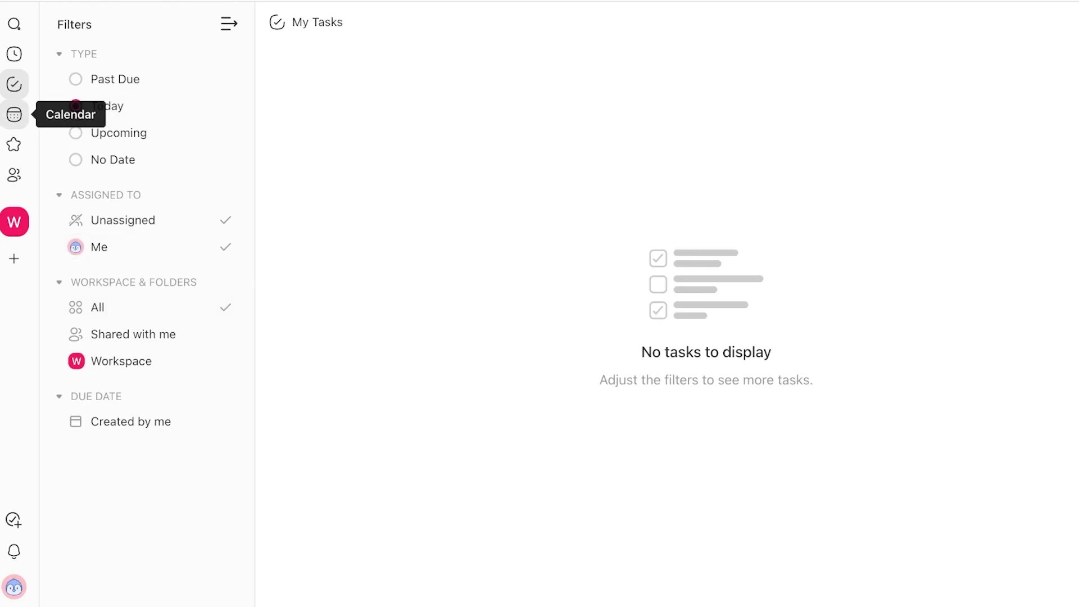
click(14, 114)
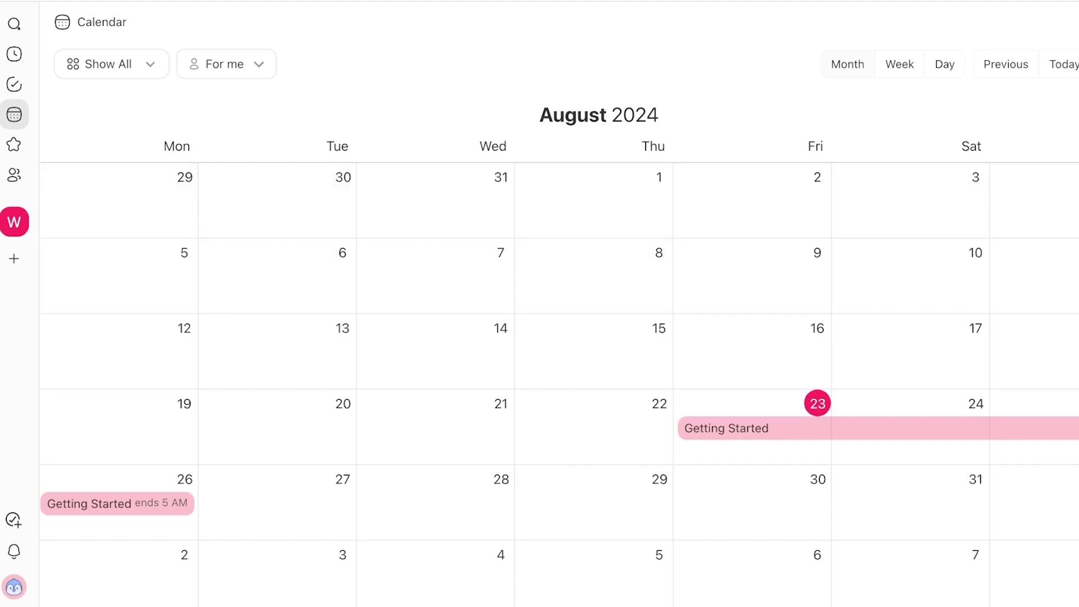
click(14, 144)
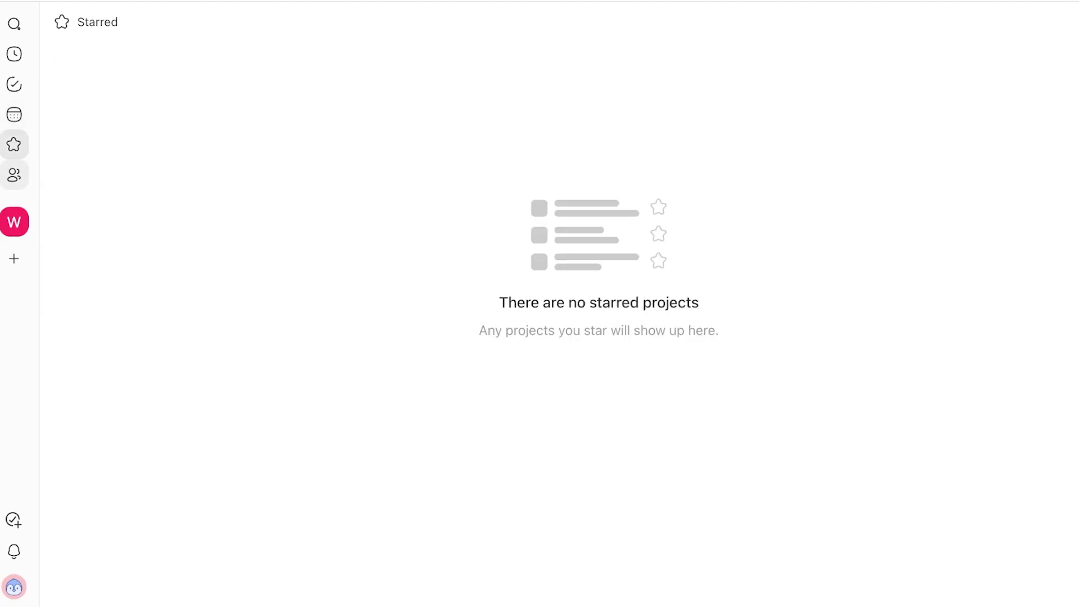
click(14, 174)
click(14, 144)
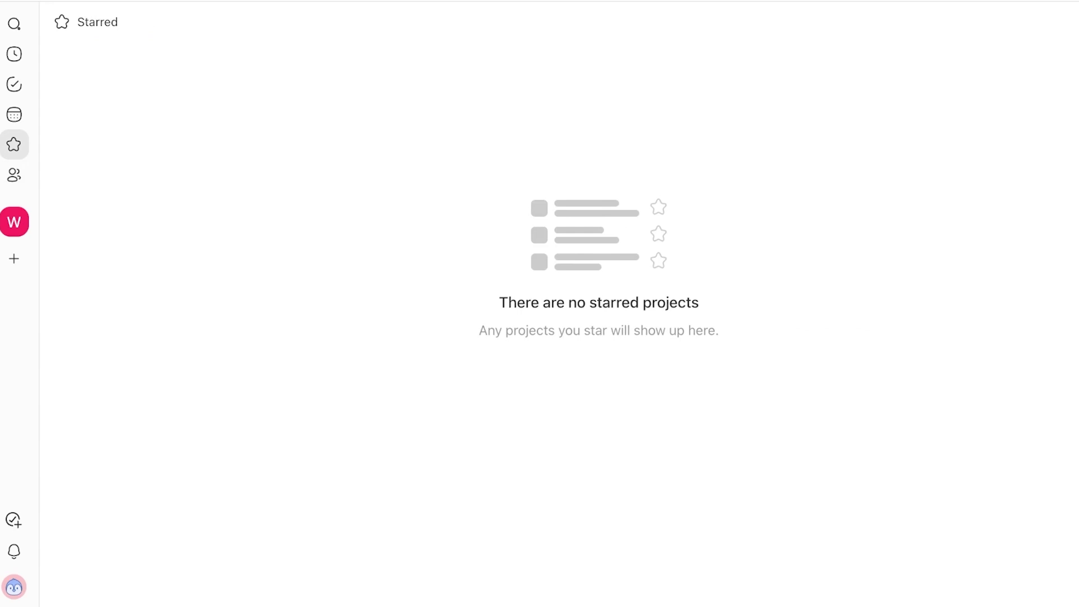
click(14, 175)
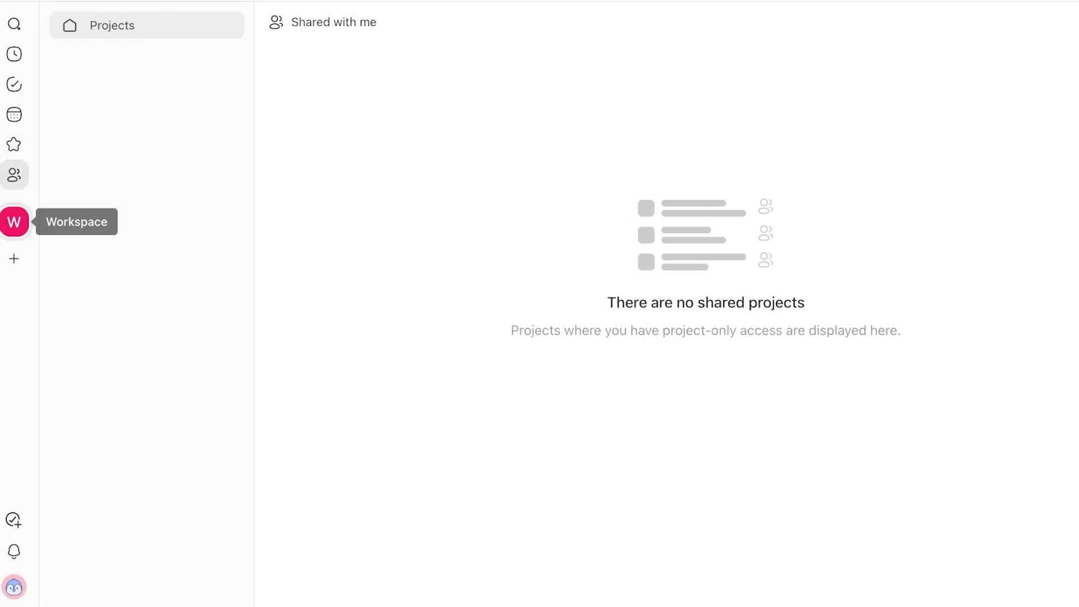
click(14, 221)
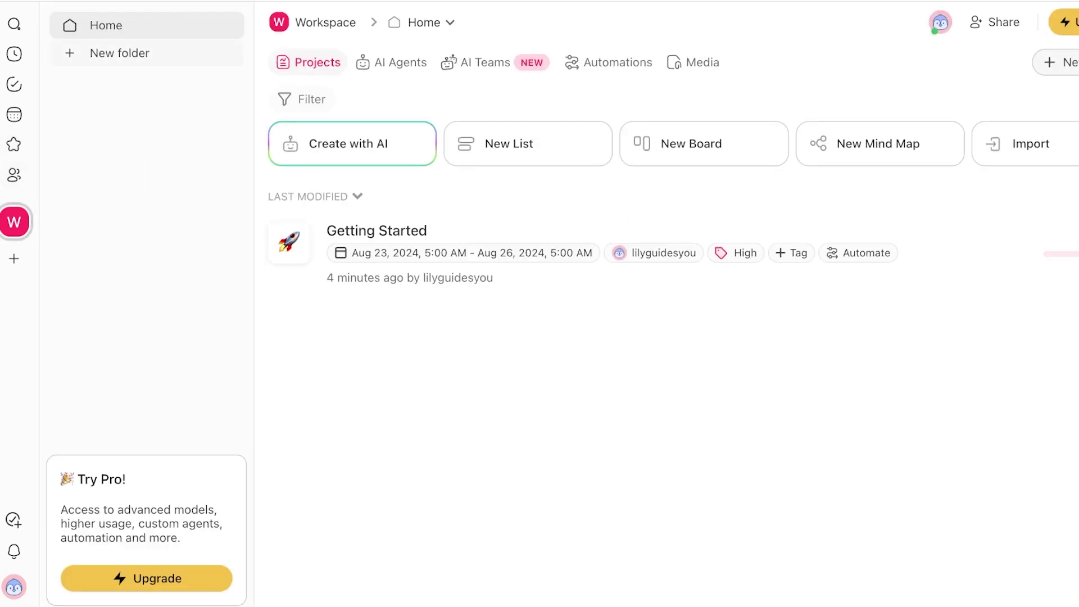
click(14, 259)
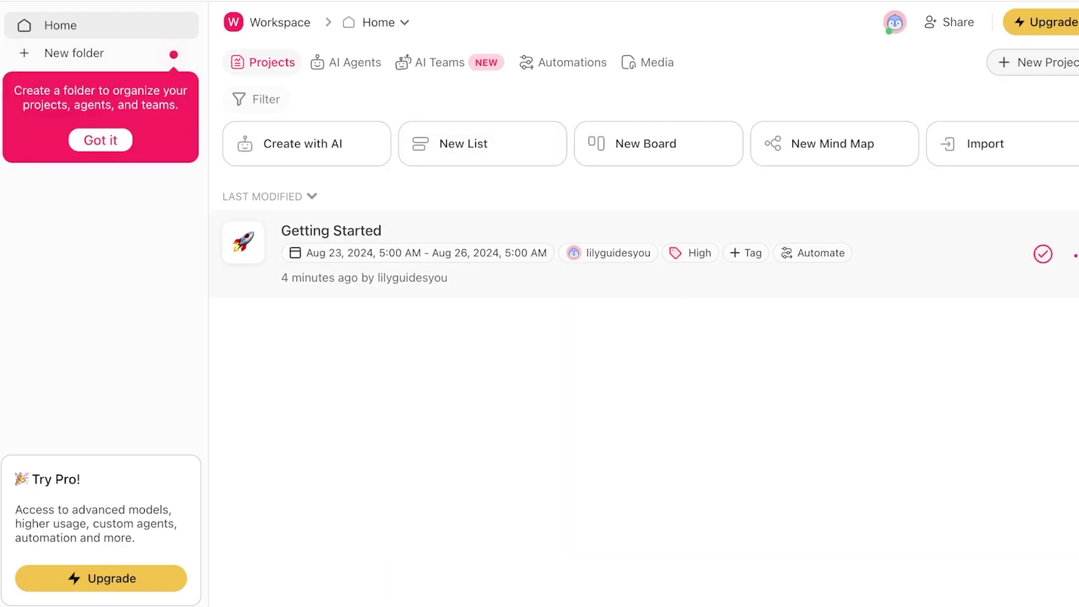
- Delete the Getting Started project and start a new blank project
click(1075, 255)
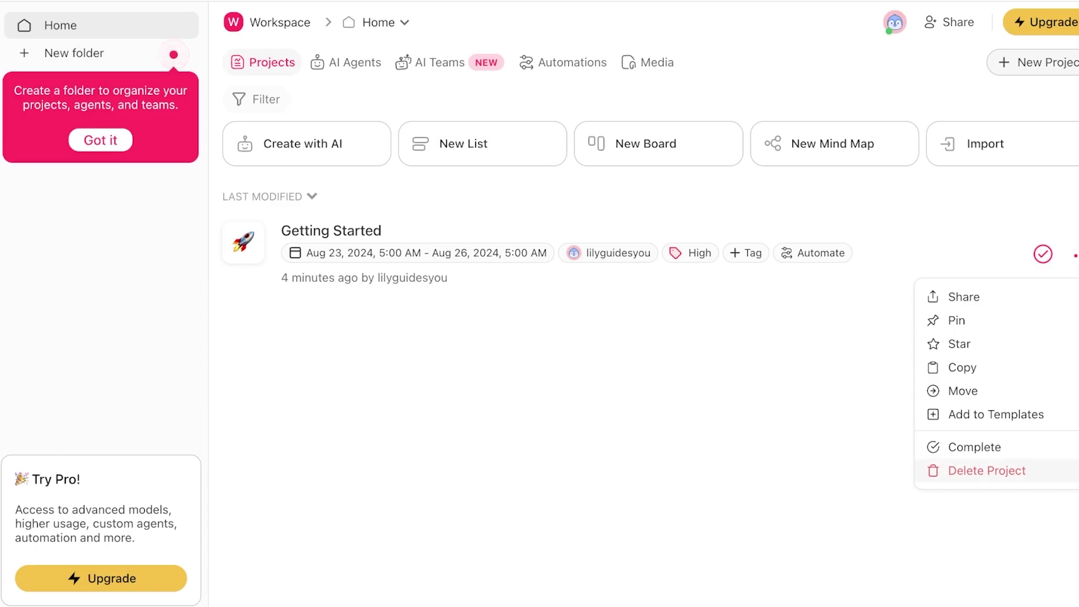
click(988, 470)
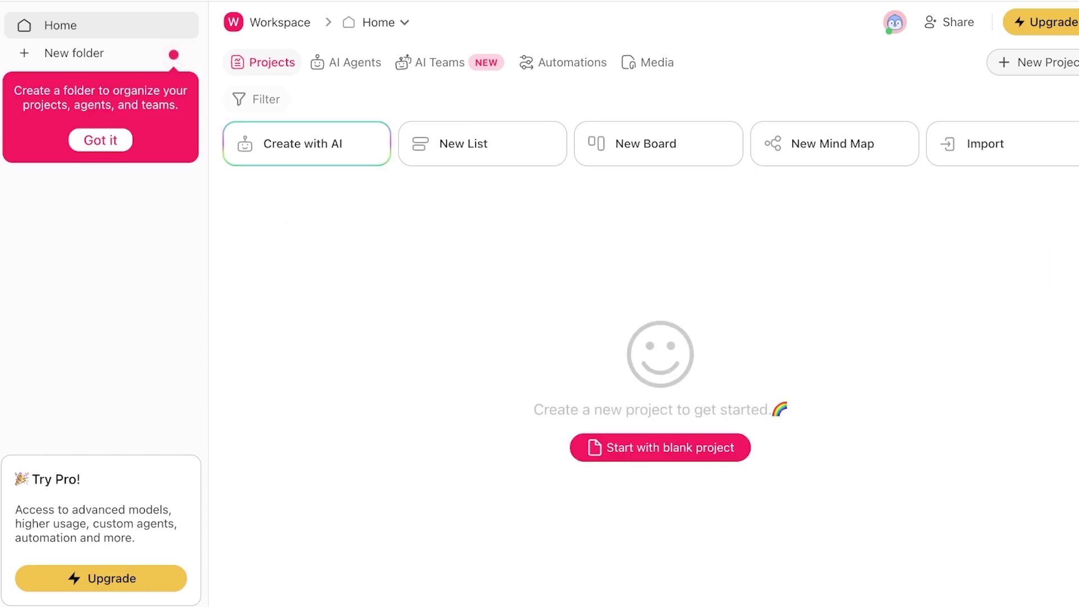
click(661, 448)
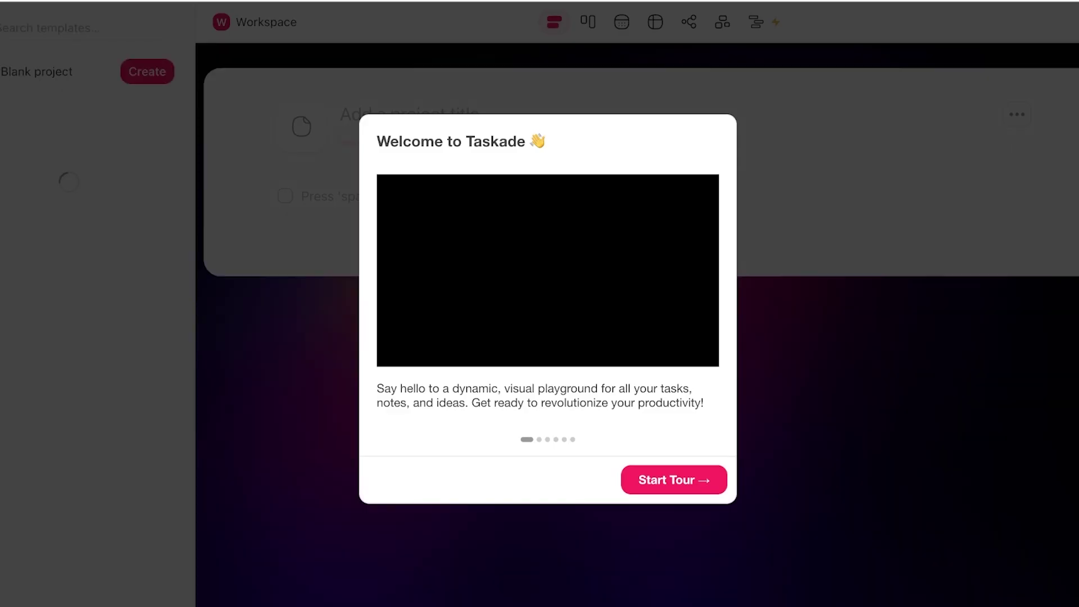
- Step through the welcome tour and dismiss it
click(674, 479)
click(579, 537)
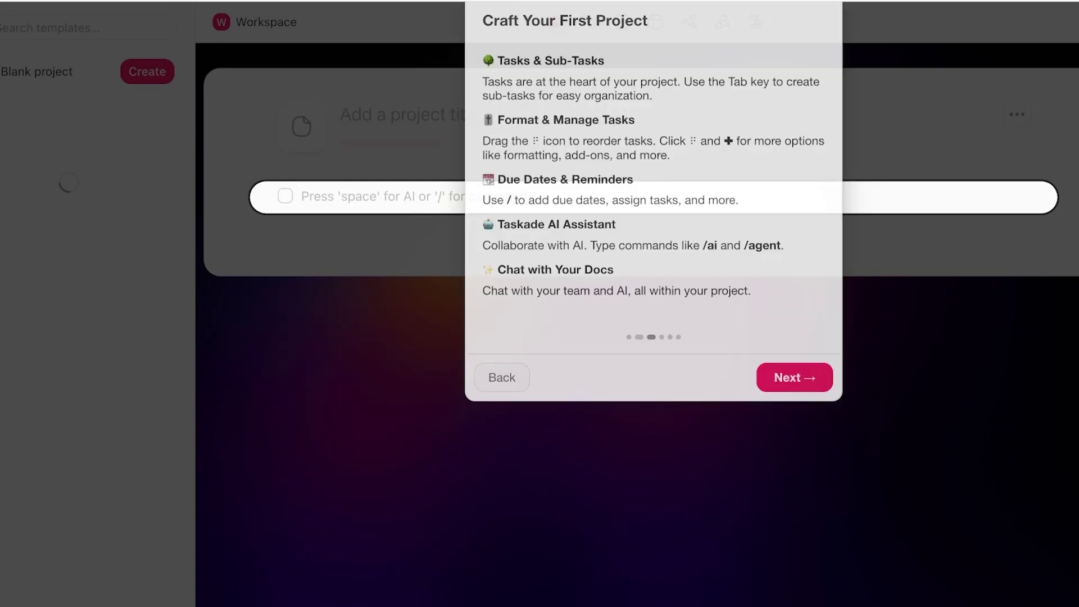
click(794, 377)
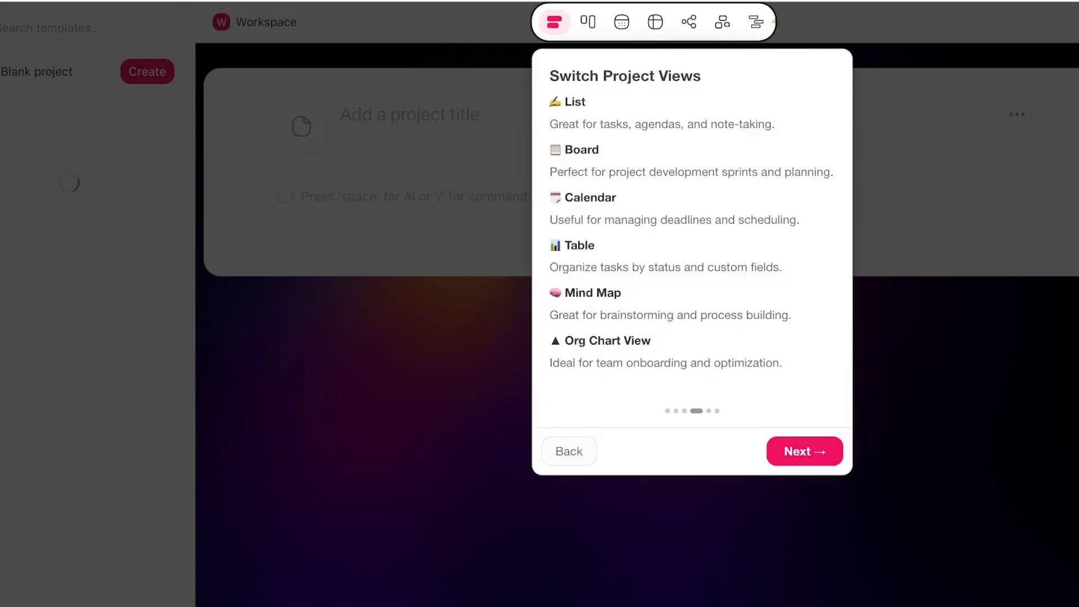
key(Escape)
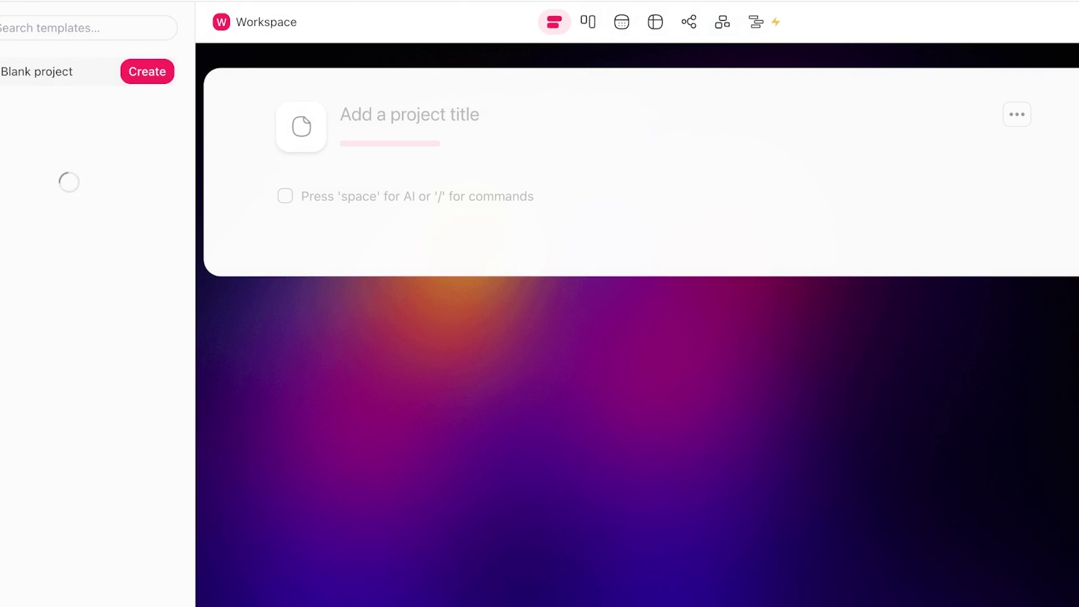
- Title the project 'Instagram Feed Manager' and empty the Taskade AI panel's prefilled prompt
text(Inst)
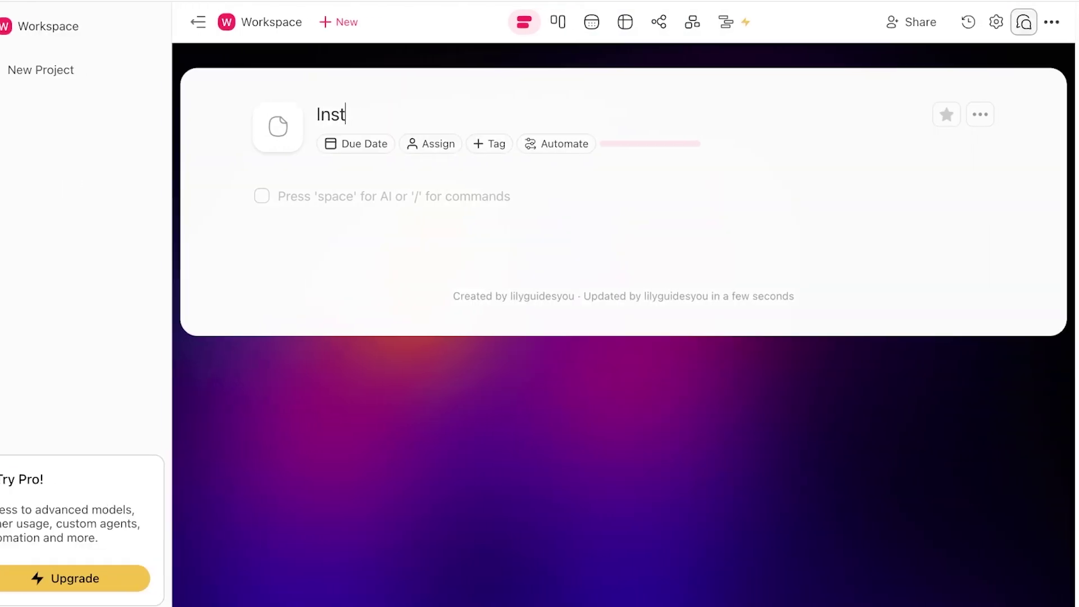
text(agram Feed M)
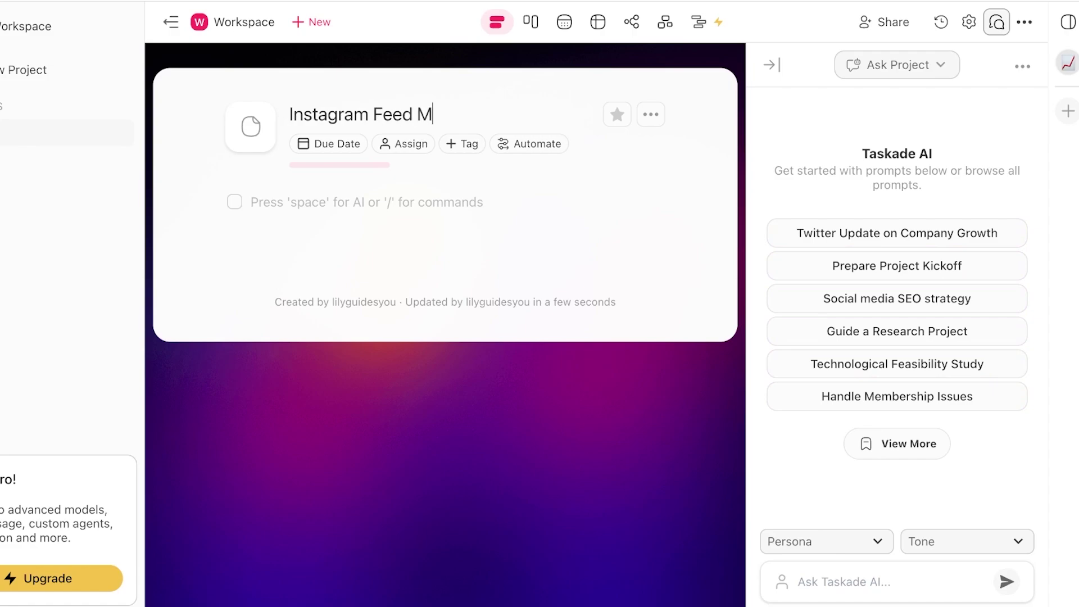
text(anager)
key(Return)
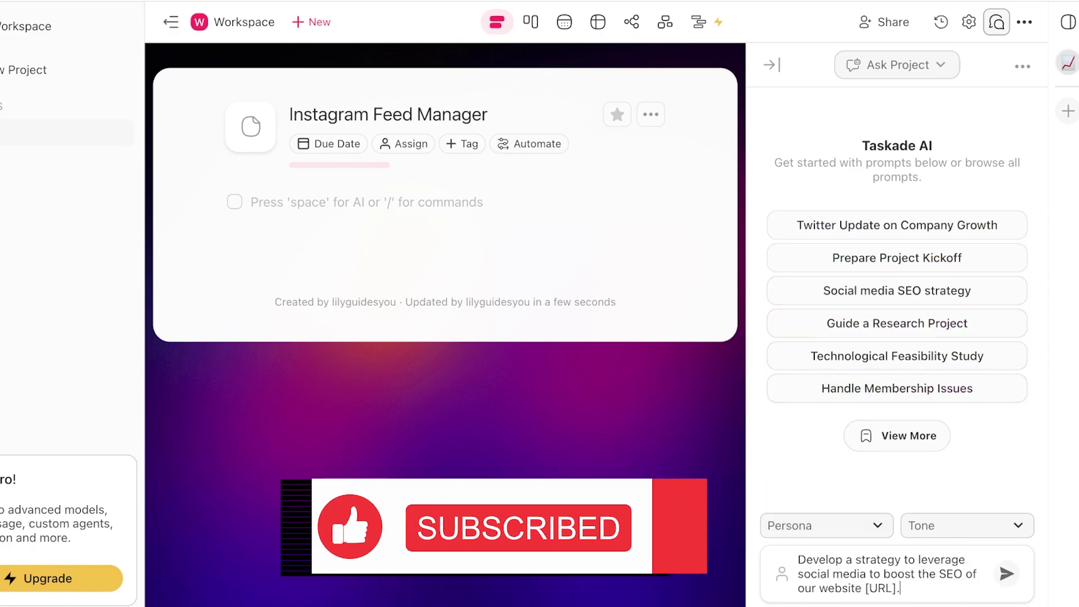
key(ctrl+a)
key(BackSpace)
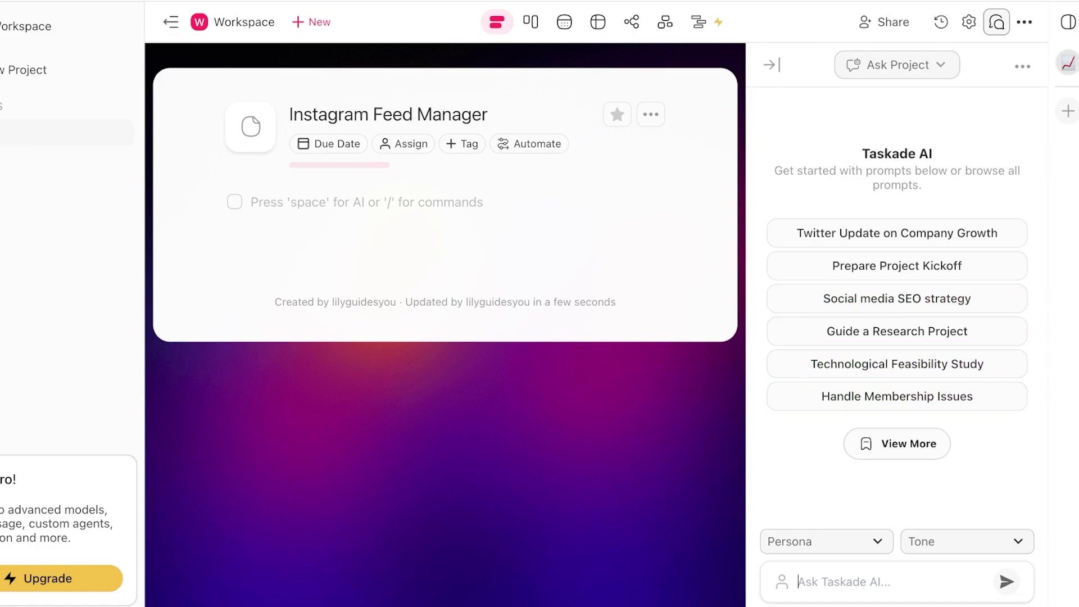
click(897, 444)
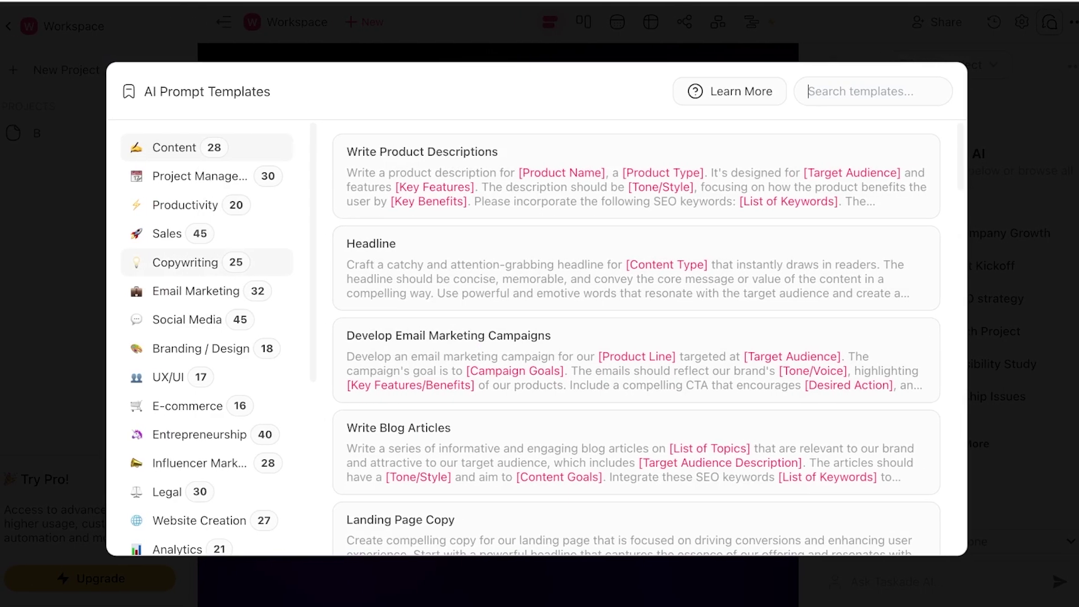
scroll(186, 273, down, 2)
click(189, 273)
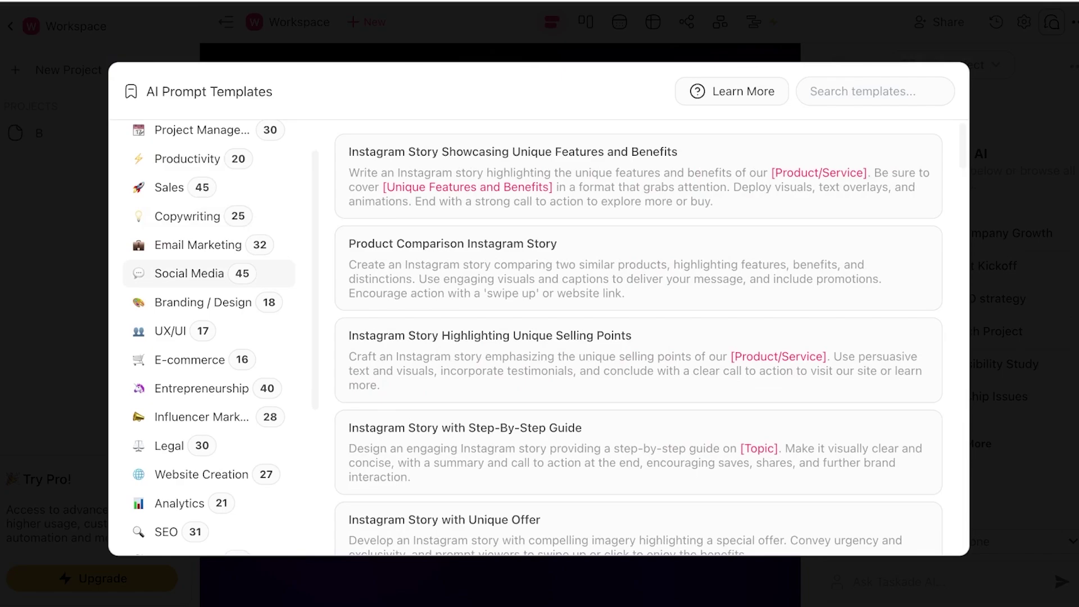
scroll(639, 292, down, 1)
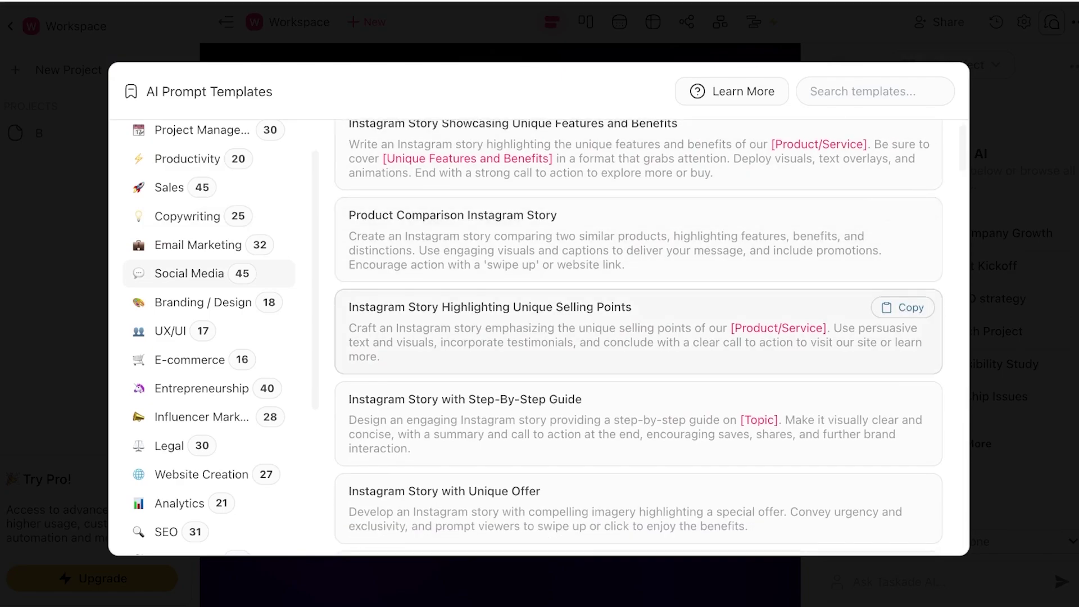
scroll(638, 293, down, 1)
scroll(639, 321, down, 1)
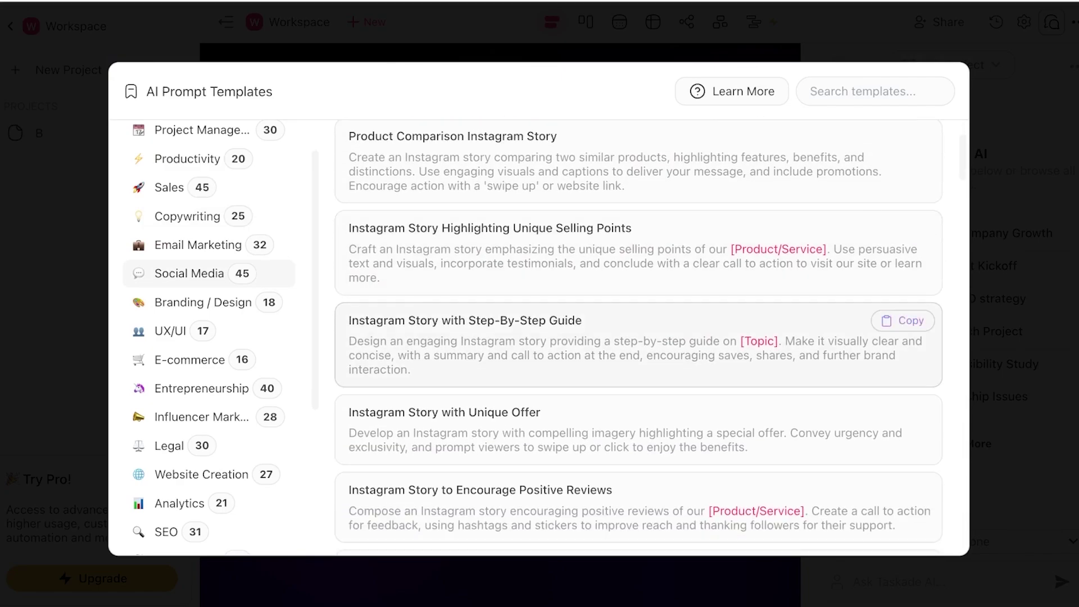
scroll(638, 337, down, 3)
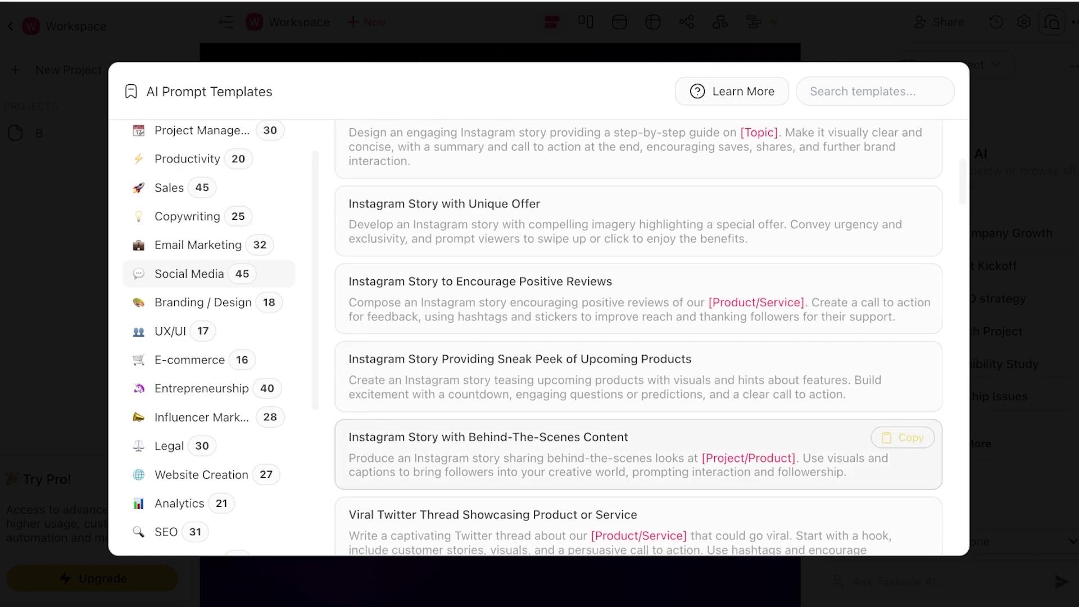
scroll(638, 394, down, 10)
scroll(214, 337, up, 2)
scroll(638, 337, up, 5)
scroll(638, 337, up, 5)
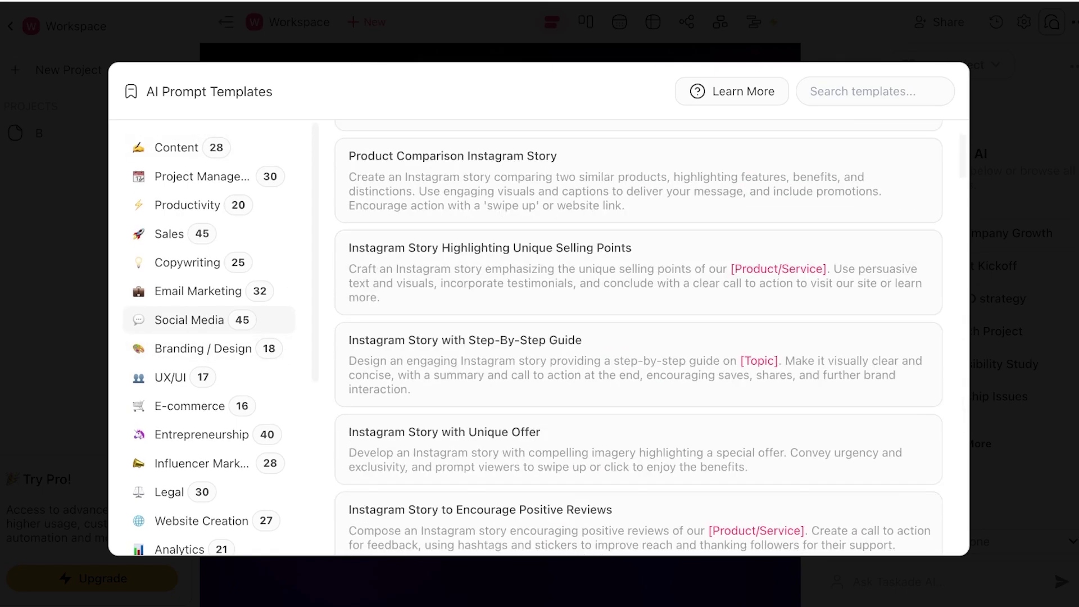
text(content)
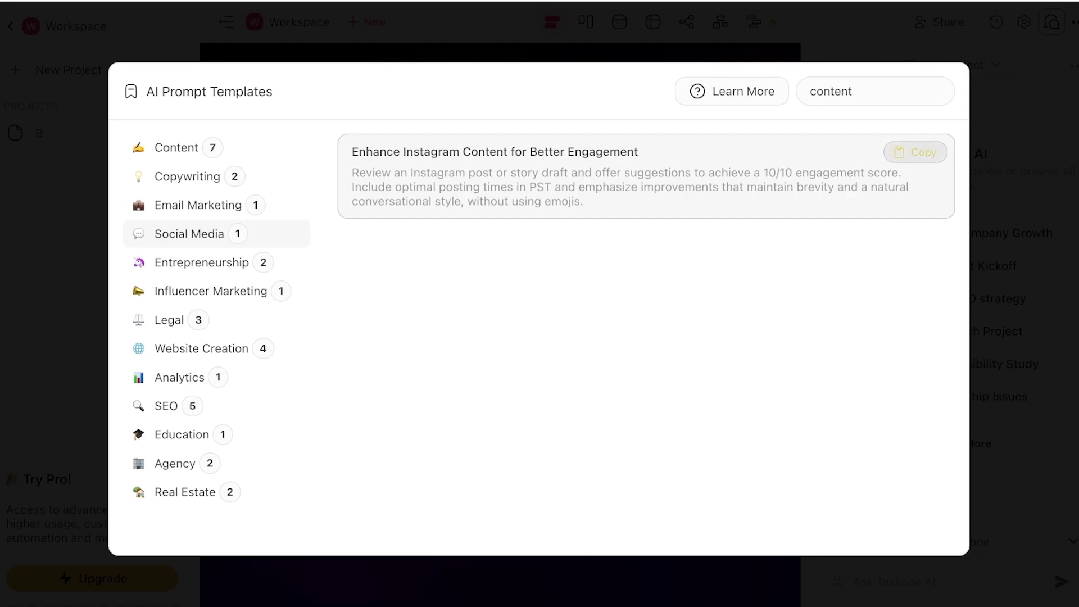
key(Escape)
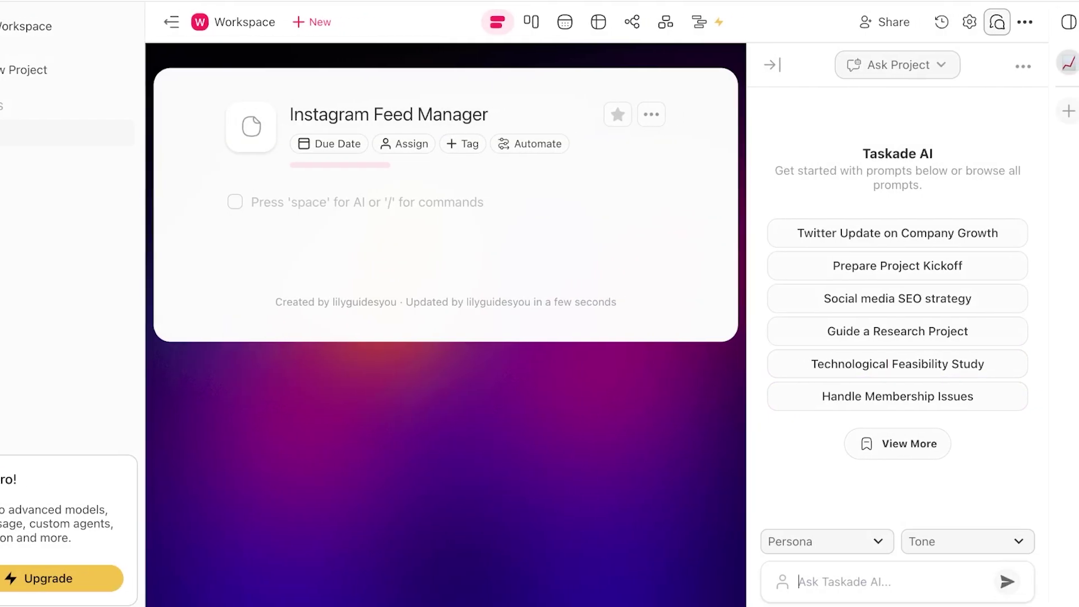
- Send the Instagram engagement review prompt to Taskade AI and insert its reply into the project
text(Review an Instagram post or story draft and offer suggestions to achieve a 10/10 engagement score. Include optimal posting times in PST and emphasize improvements that maintain brevity and a natural conversational style, without using emojis.)
key(Return)
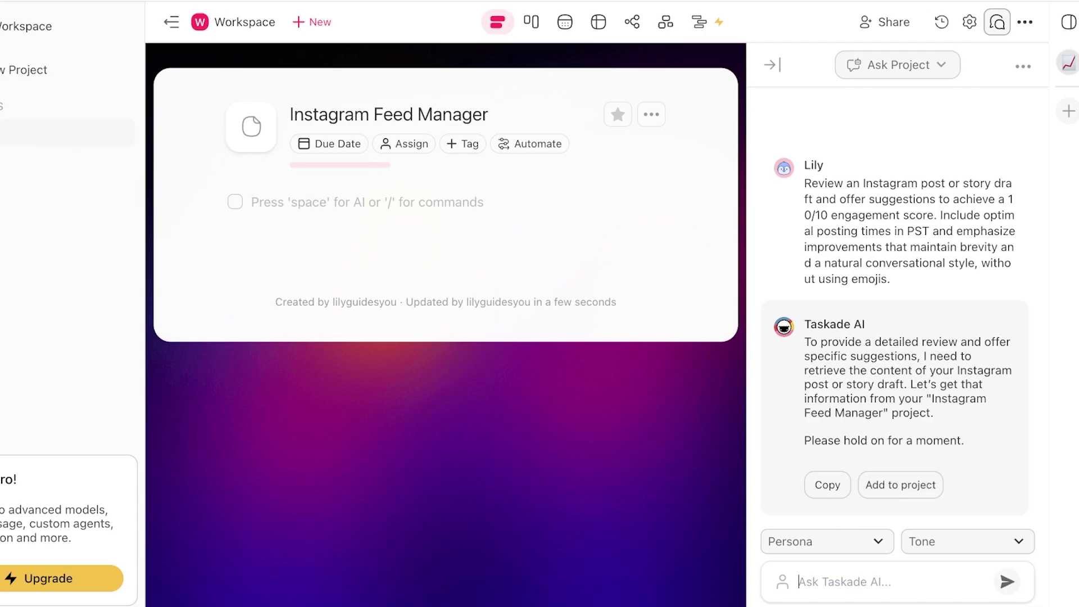
click(898, 65)
click(846, 110)
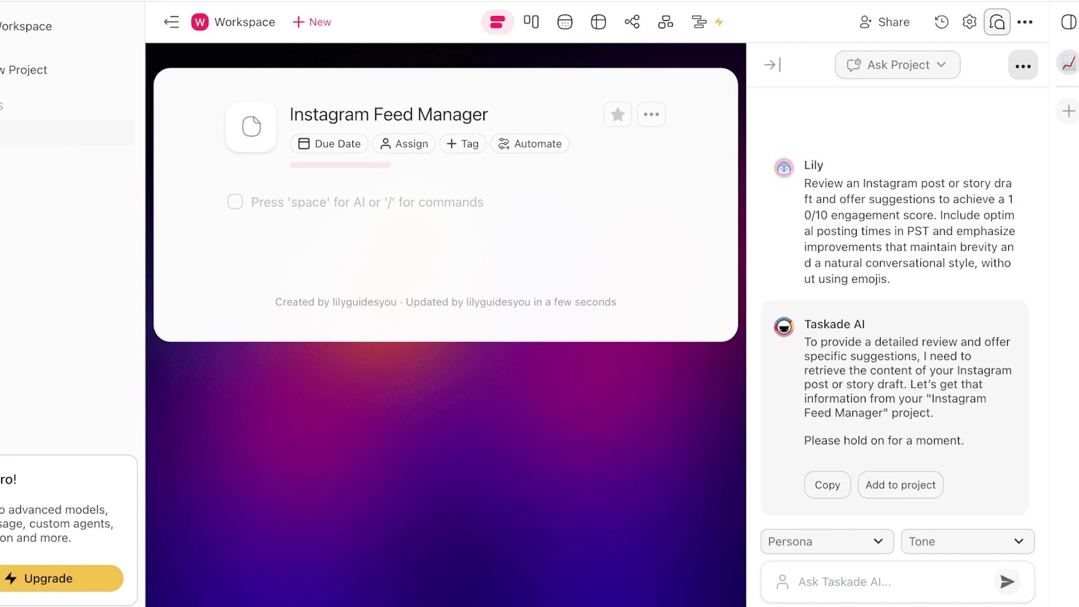
click(1023, 66)
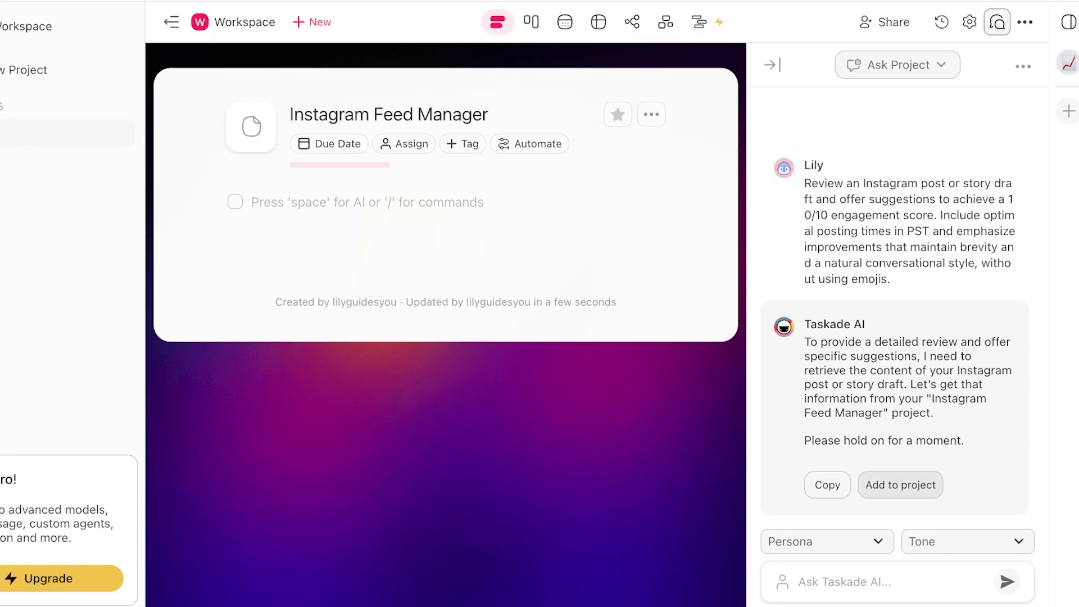
click(900, 485)
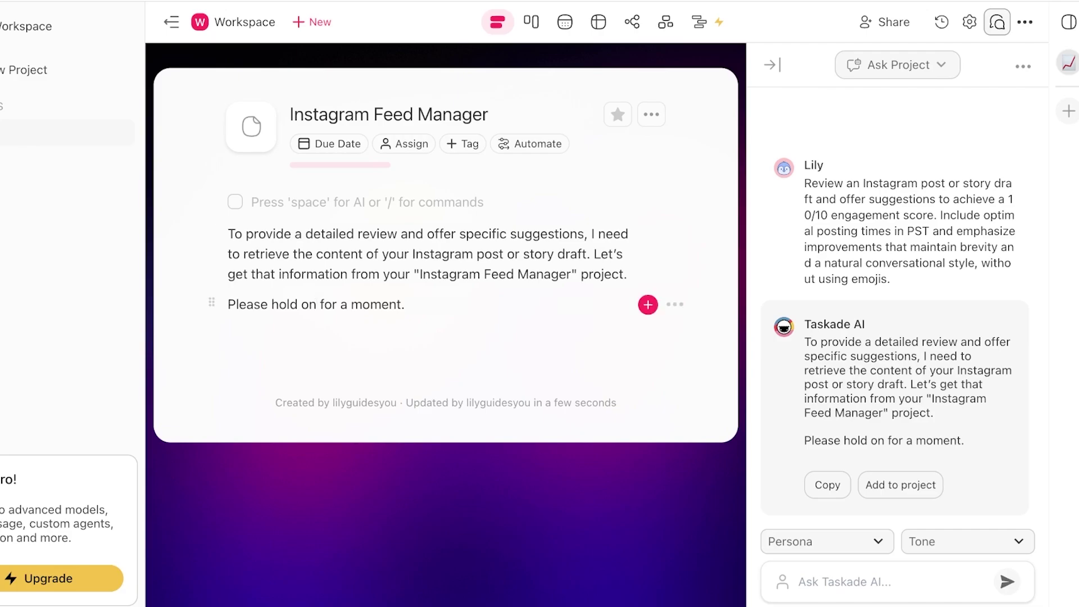
- Delete the 'Please hold on for a moment.' line and briefly run the Provide Project Planning Tips command
triple_click(313, 304)
key(BackSpace)
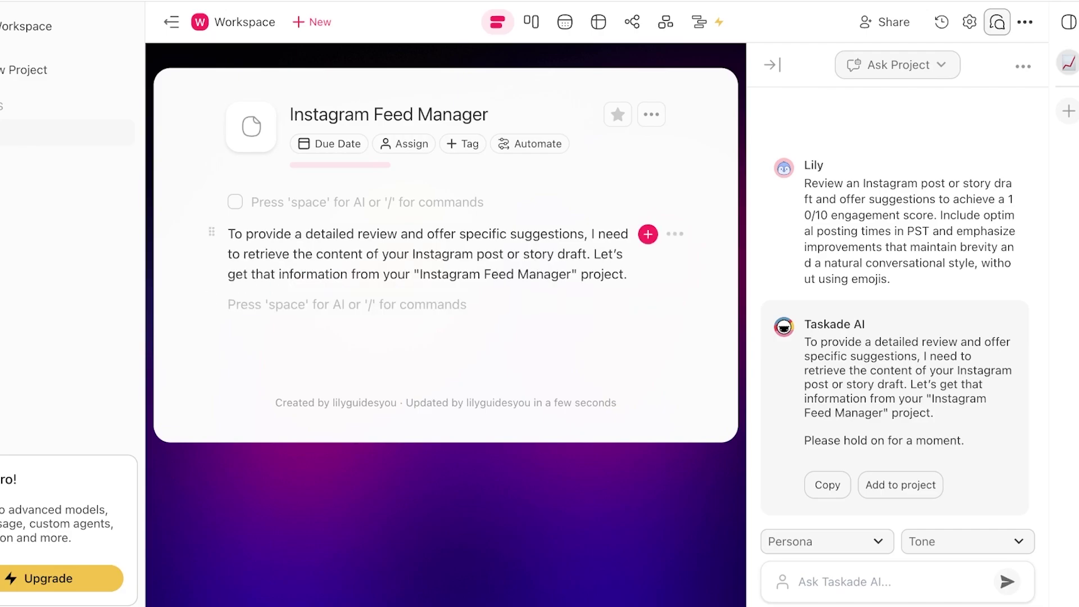
text(/)
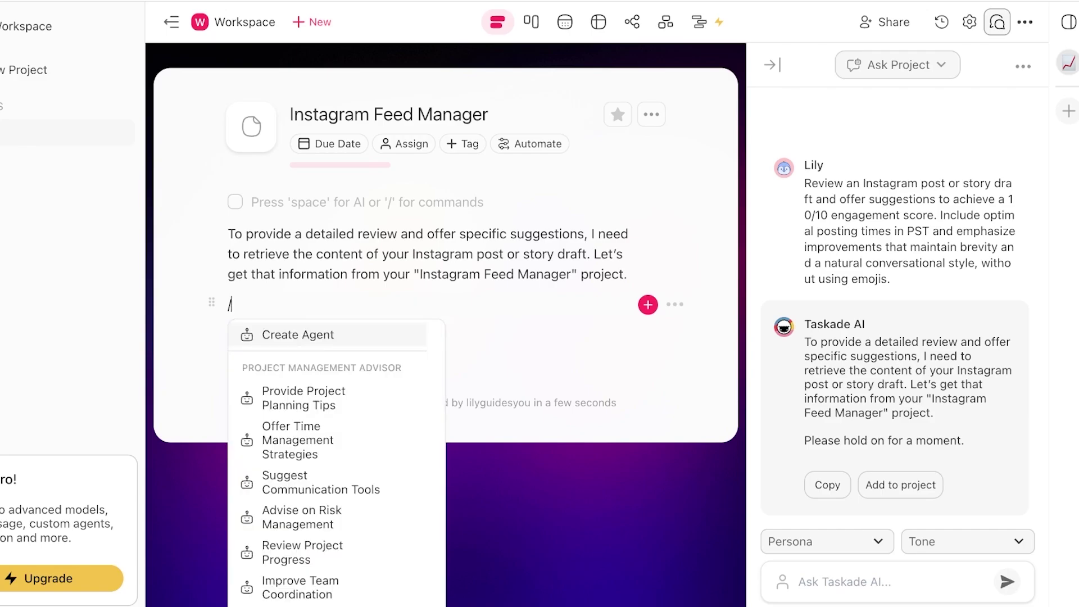
key(Down)
key(Down)
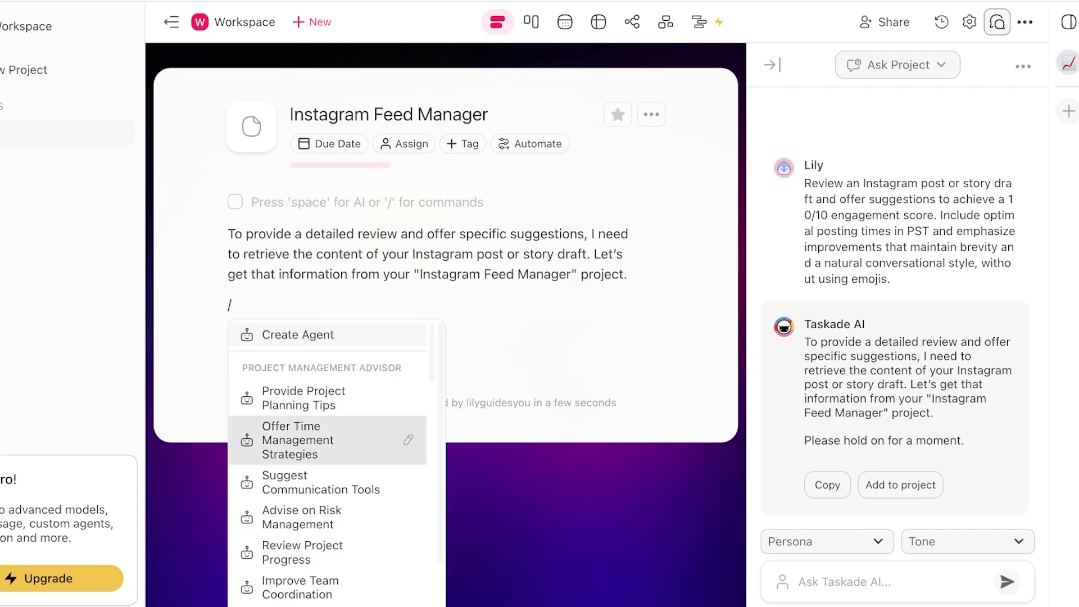
key(Up)
key(Return)
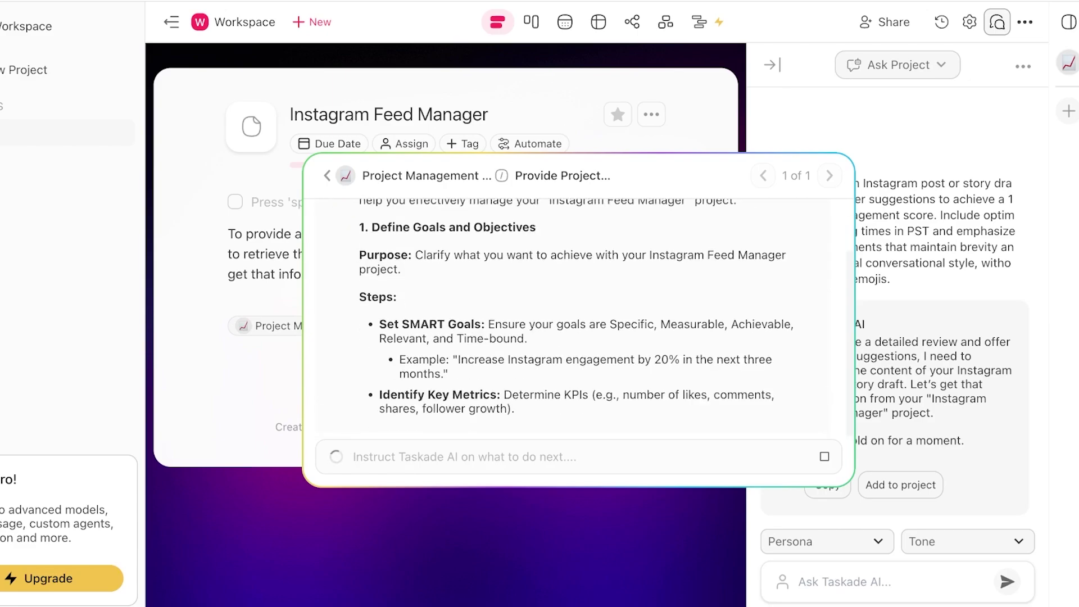
key(Escape)
- Create a Brand Strategist agent from the agent gallery and review its General settings
text(/)
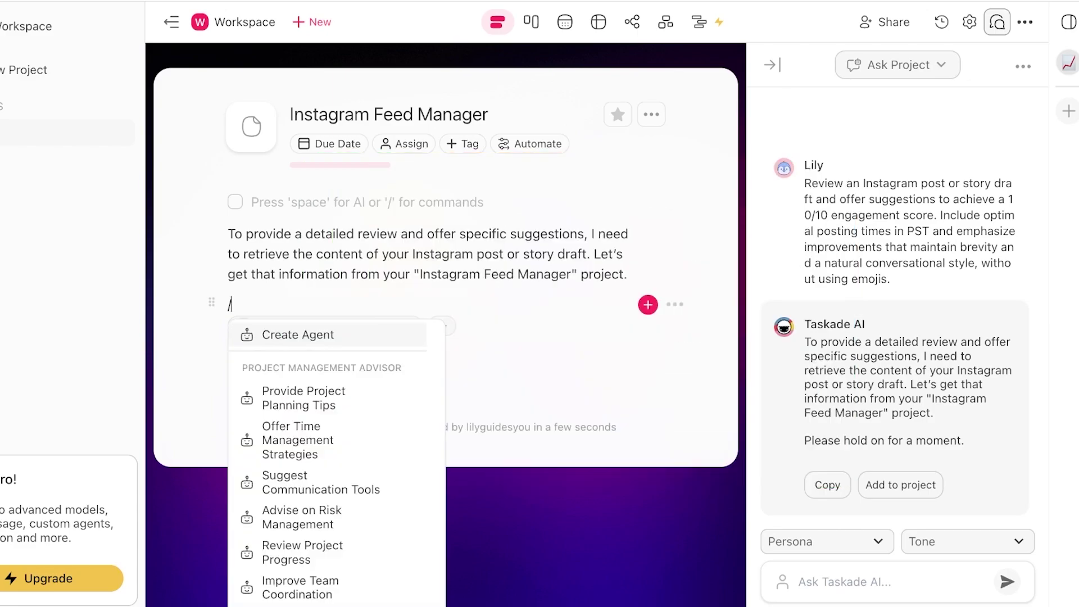
key(Return)
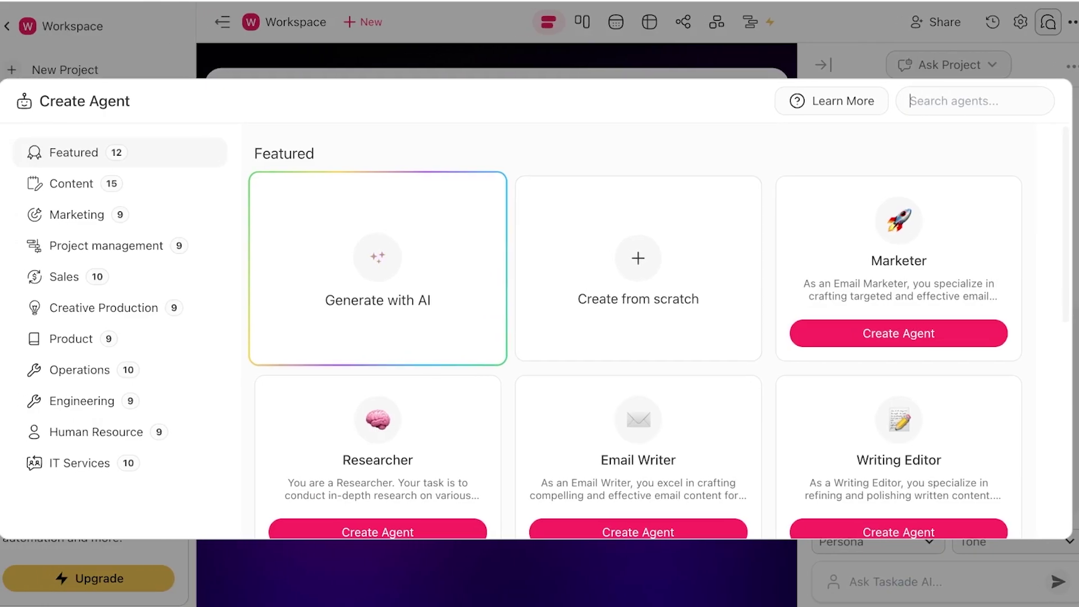
scroll(639, 338, down, 2)
scroll(640, 337, up, 1)
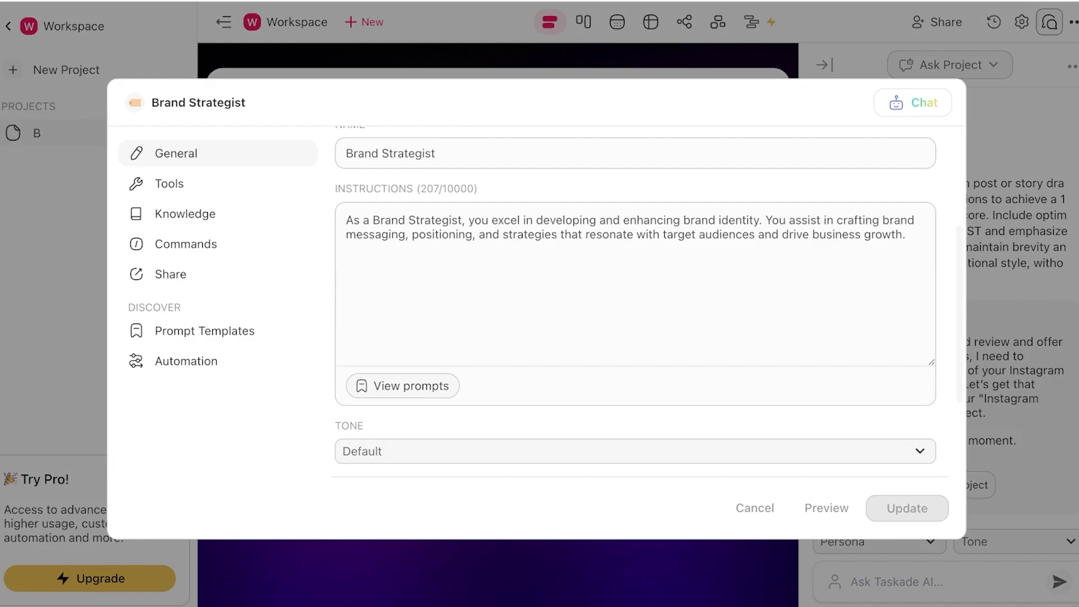
scroll(636, 321, down, 2)
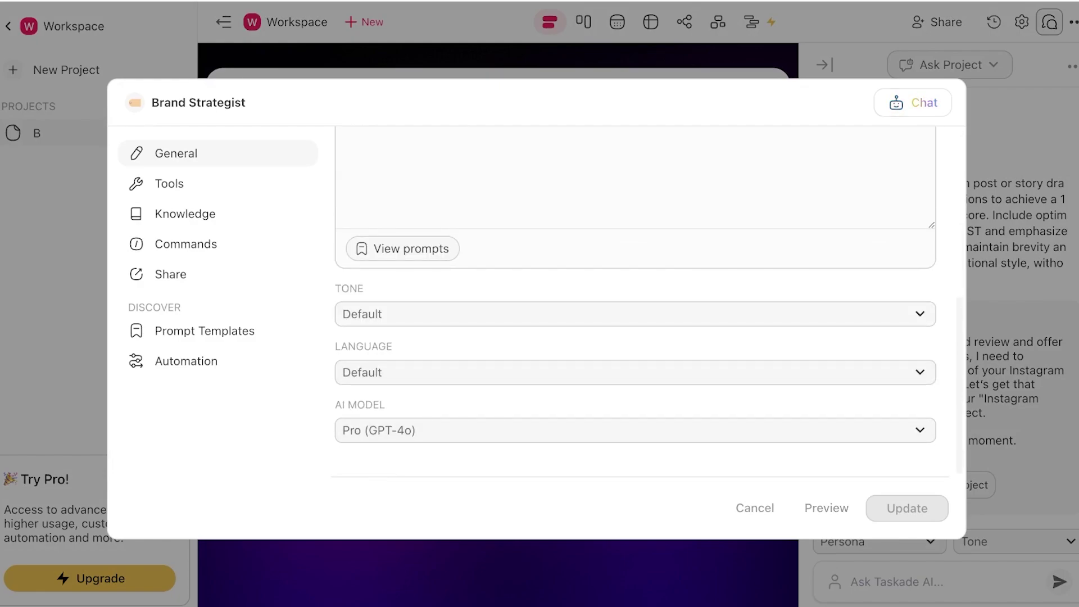
- Ask the Brand Strategist how to launch a makeup brand on Instagram, then request 10 post captions
click(913, 102)
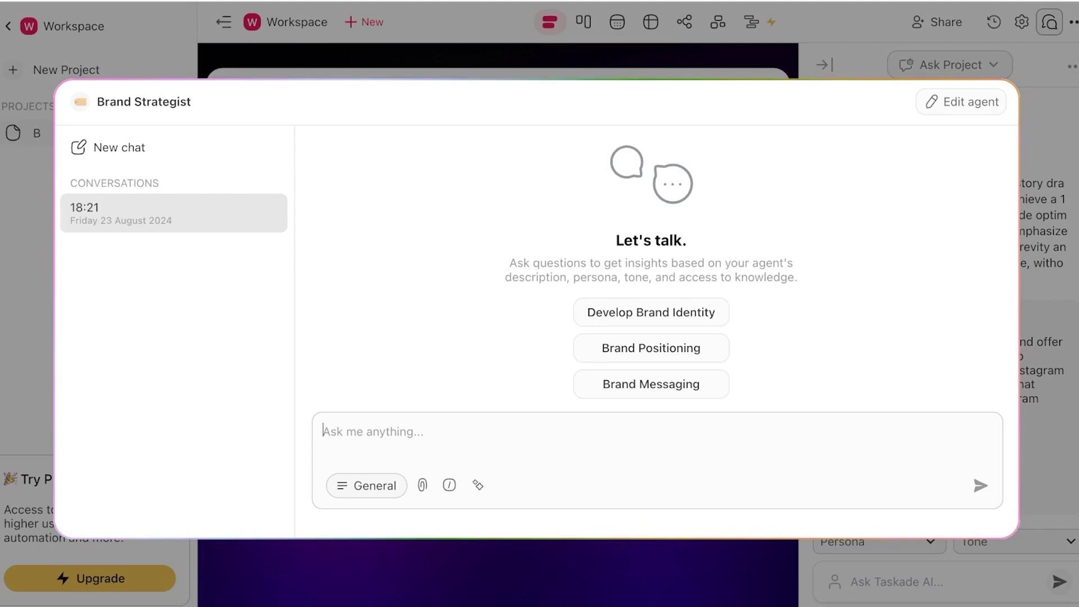
text(how sho)
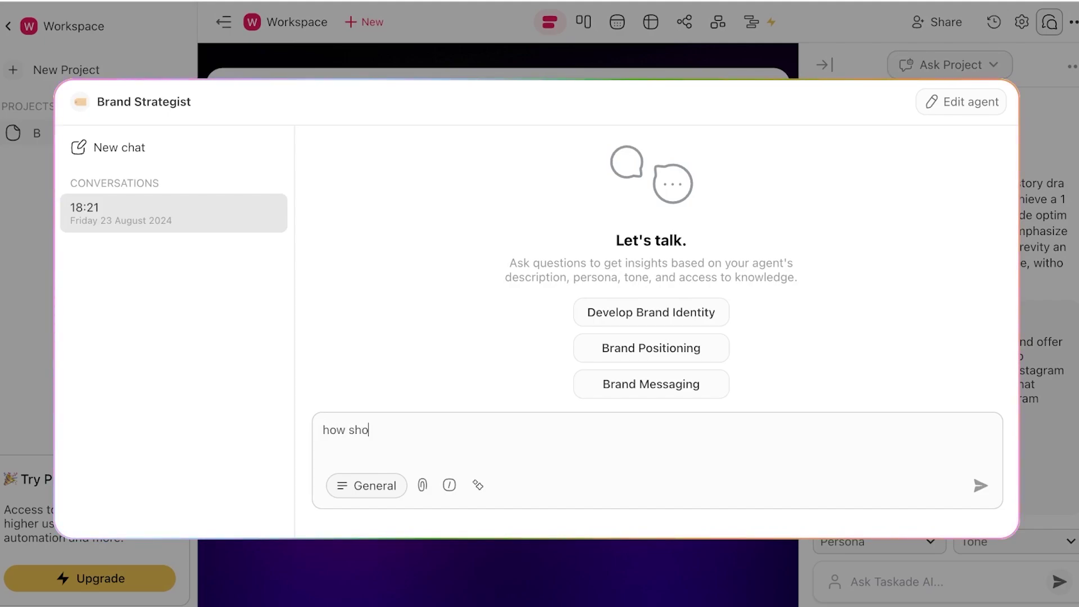
text(uld i launch my new )
text(makeup br)
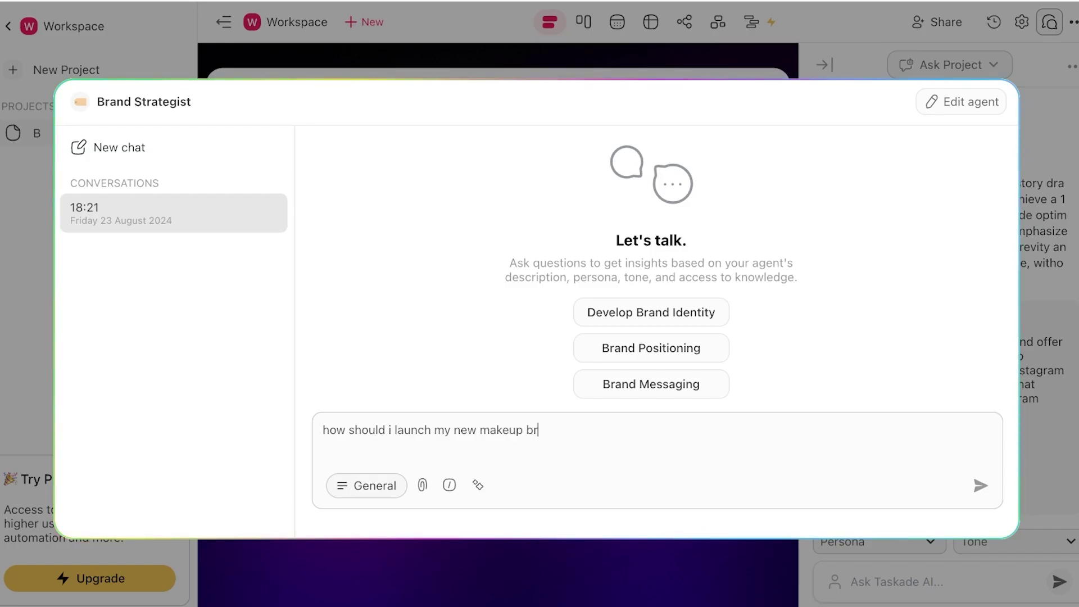
text(ands)
text(tagram)
key(Return)
text(gener)
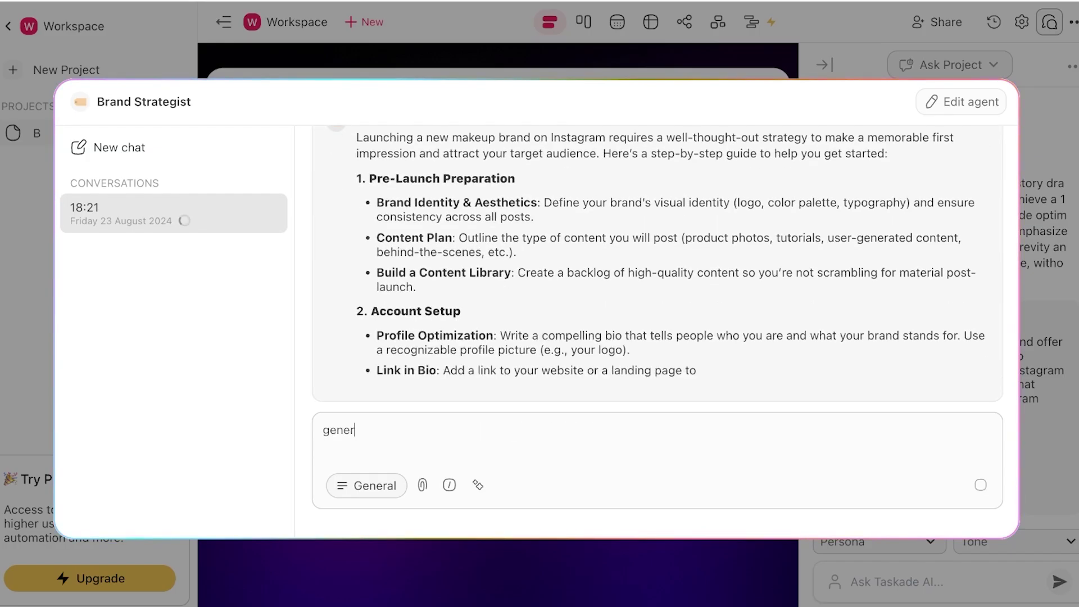
text(ate 10 p)
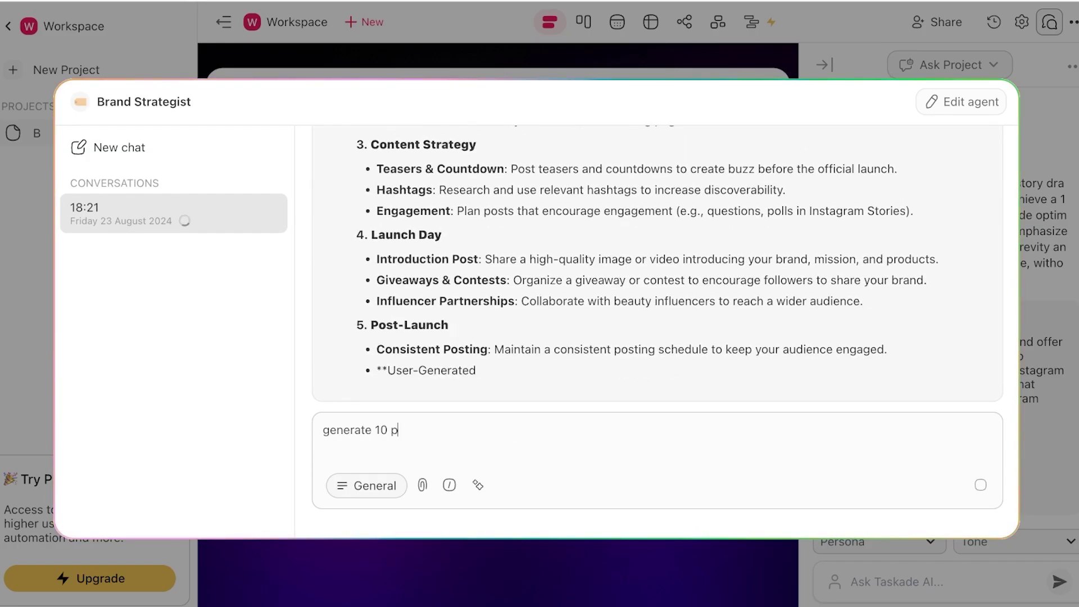
text(ost captios and)
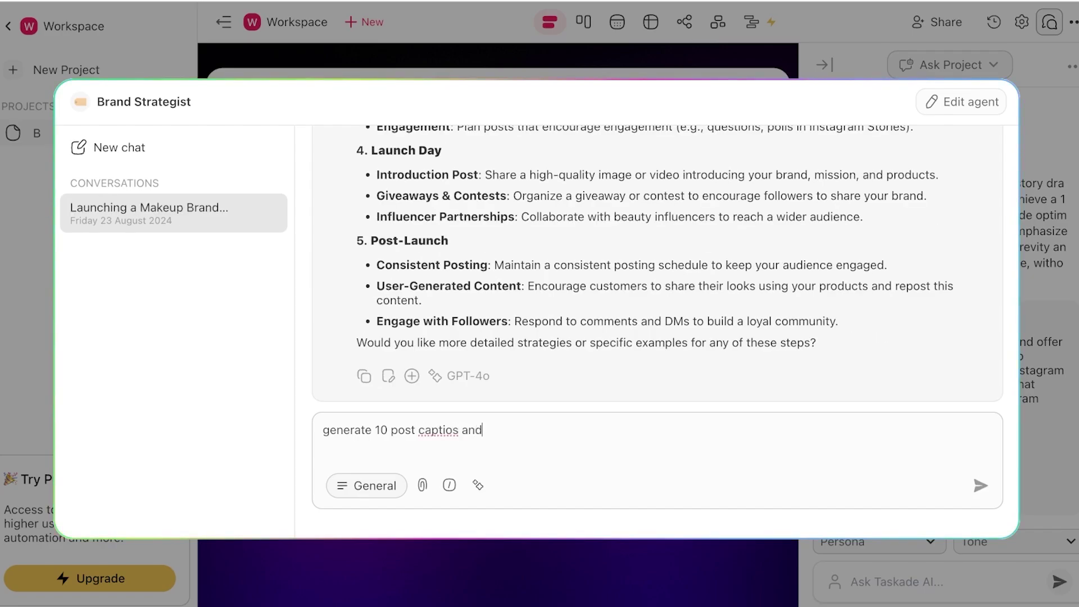
text( ideas for p)
text(osts)
key(Return)
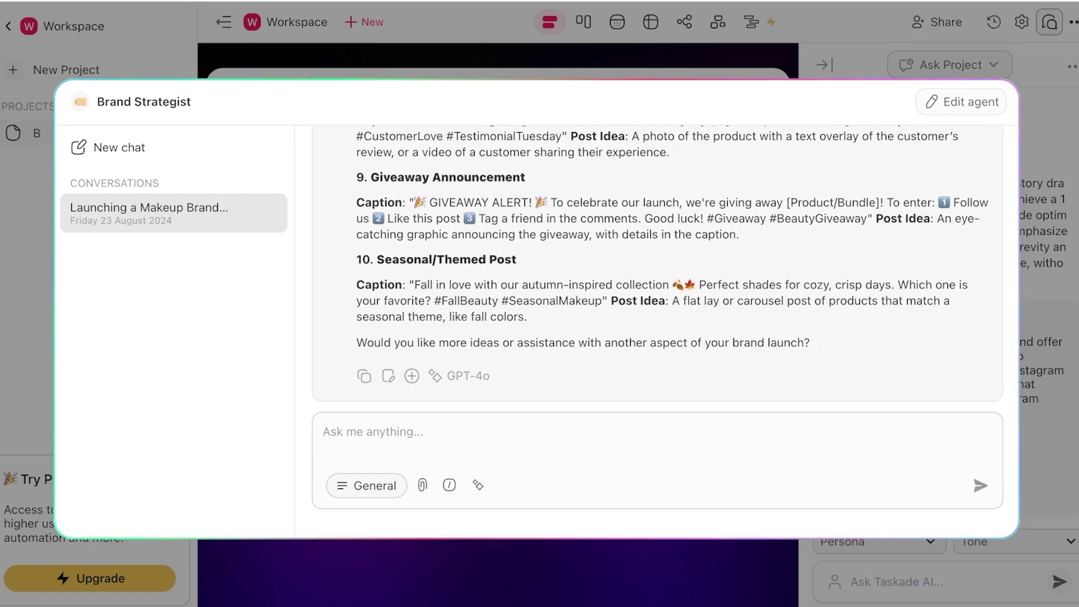
- Read through the 10 caption ideas, highlighting the Introduction Post and Behind-the-Scenes entries
scroll(658, 264, up, 15)
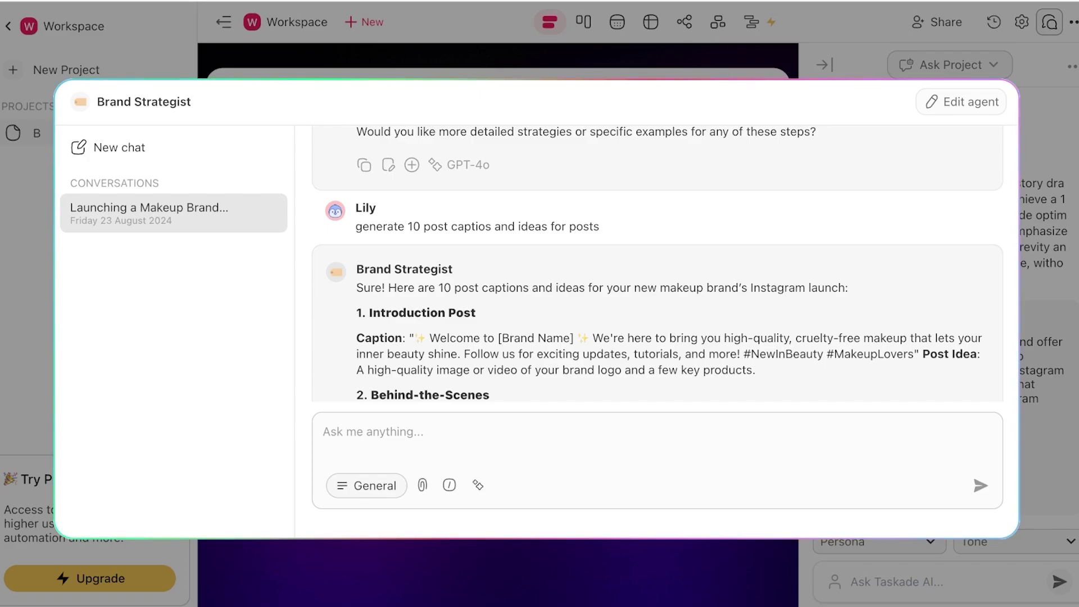
scroll(658, 262, down, 1)
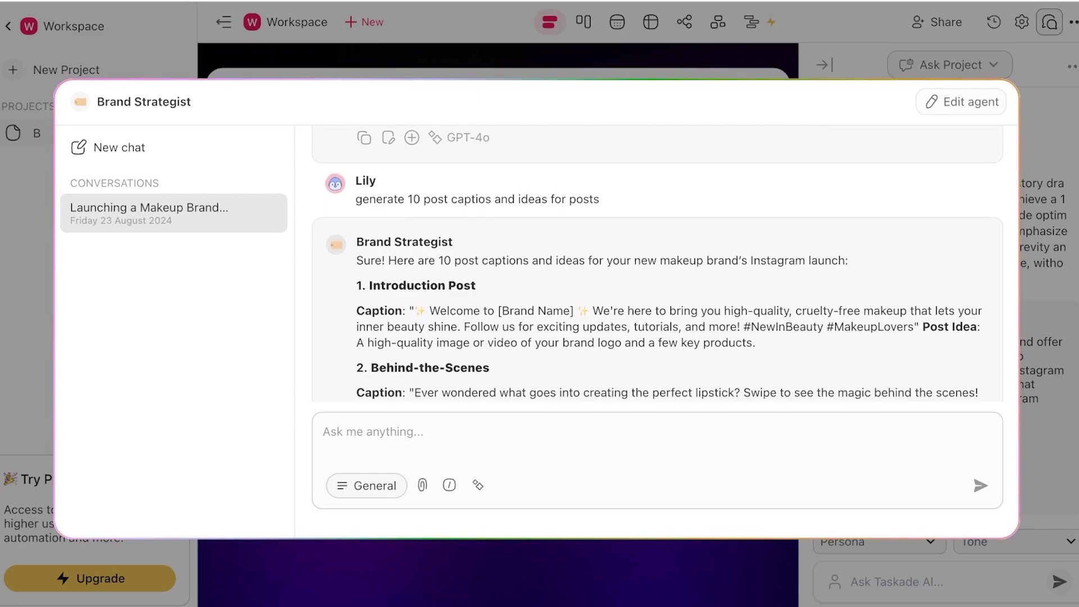
scroll(658, 265, down, 3)
scroll(658, 264, up, 2)
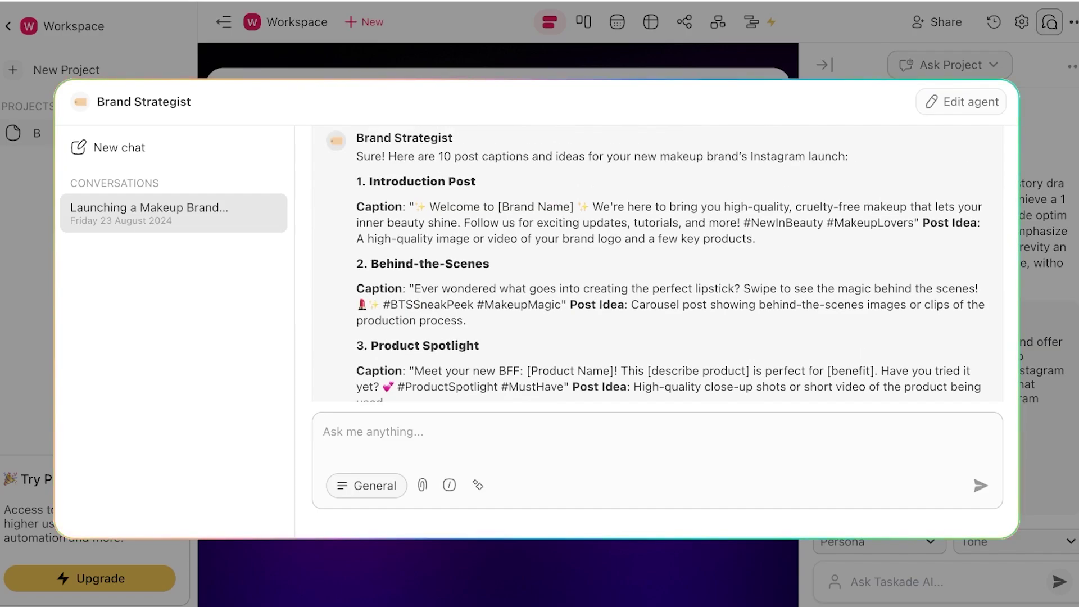
drag(369, 181, 528, 207)
scroll(655, 264, down, 1)
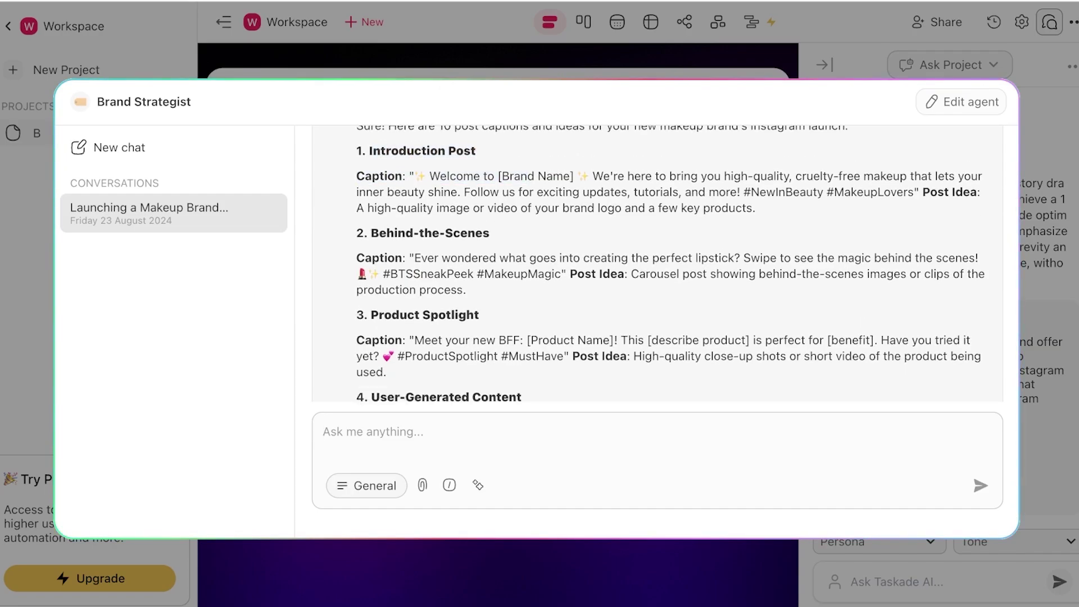
drag(454, 233, 357, 232)
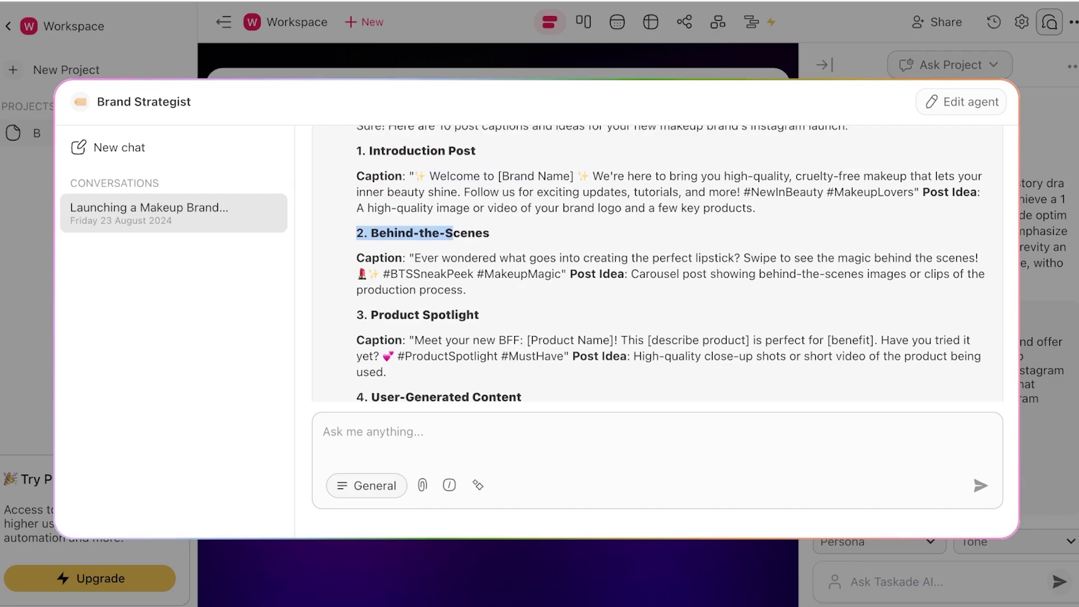
scroll(670, 263, down, 1)
scroll(670, 263, down, 1)
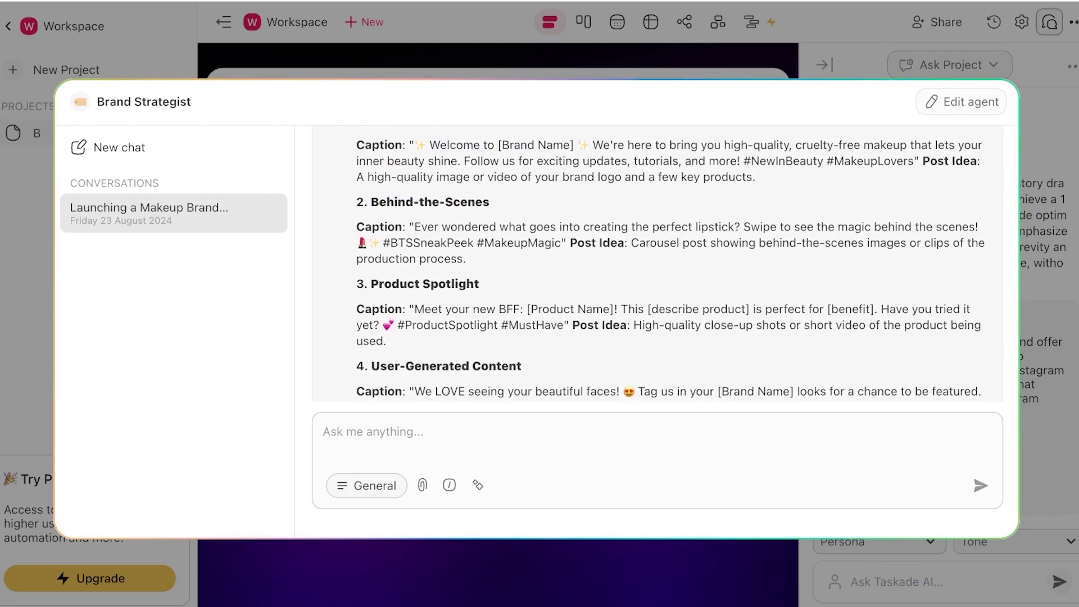
scroll(658, 264, down, 2)
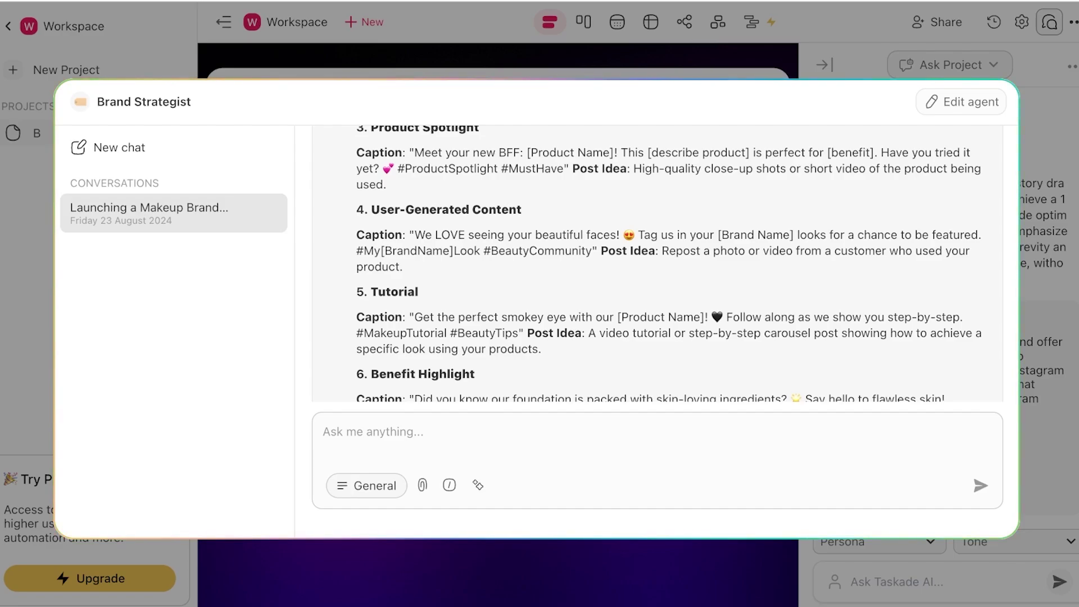
scroll(657, 263, down, 5)
scroll(658, 263, up, 1)
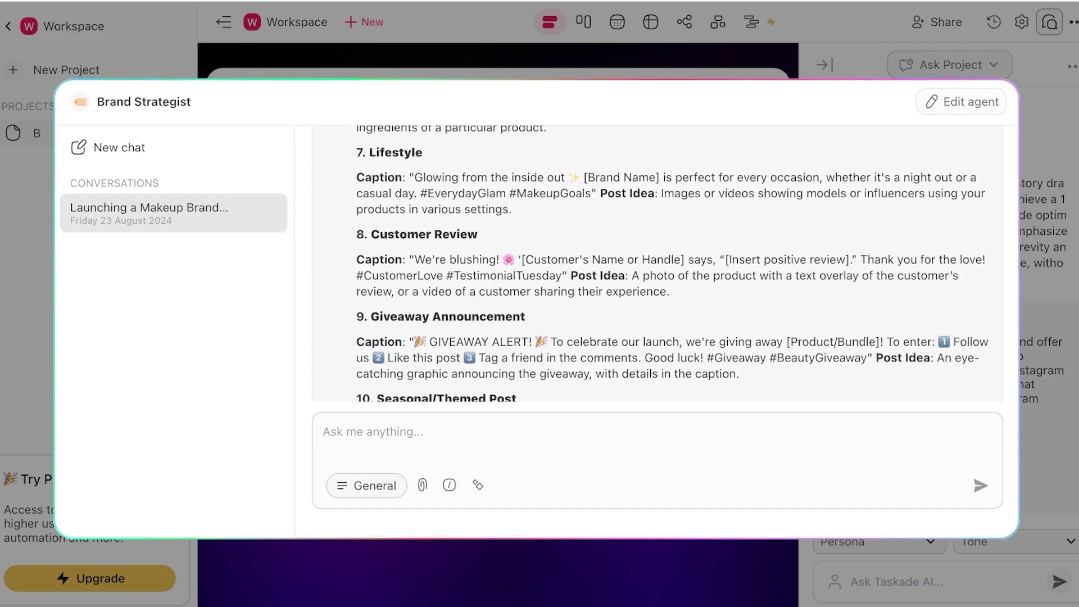
scroll(658, 263, up, 3)
scroll(658, 263, down, 1)
scroll(658, 263, down, 2)
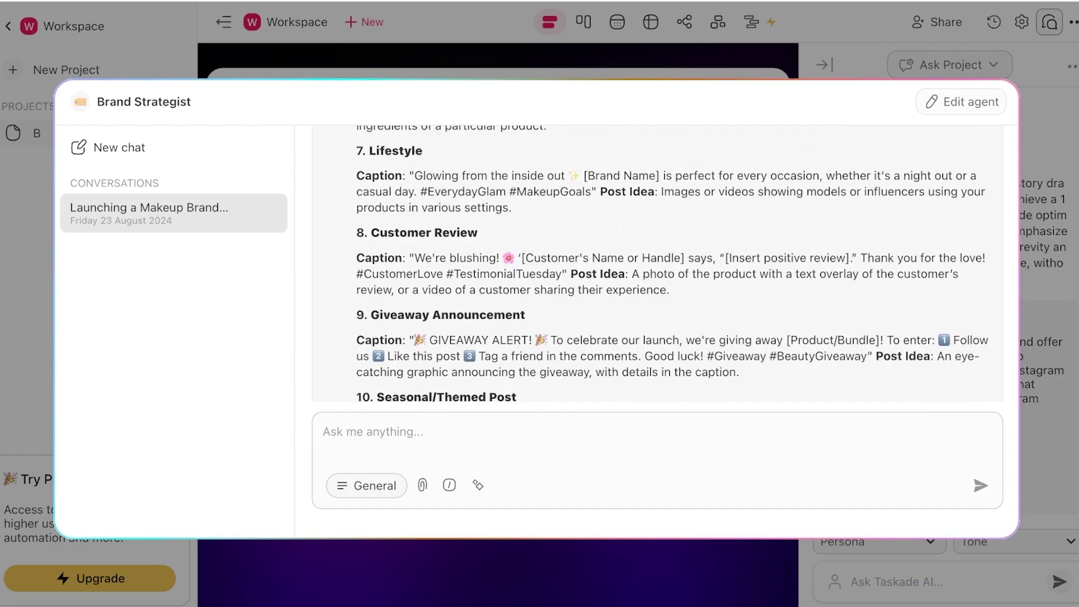
scroll(657, 263, down, 3)
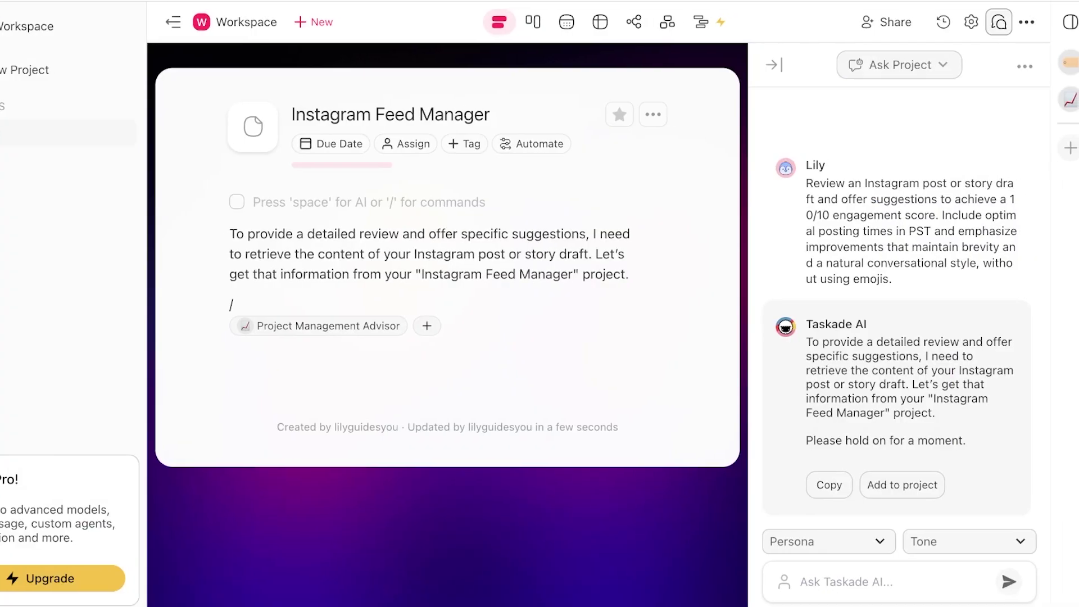
- Switch the project to board view, close the AI panel, and delete the AI review task
click(533, 21)
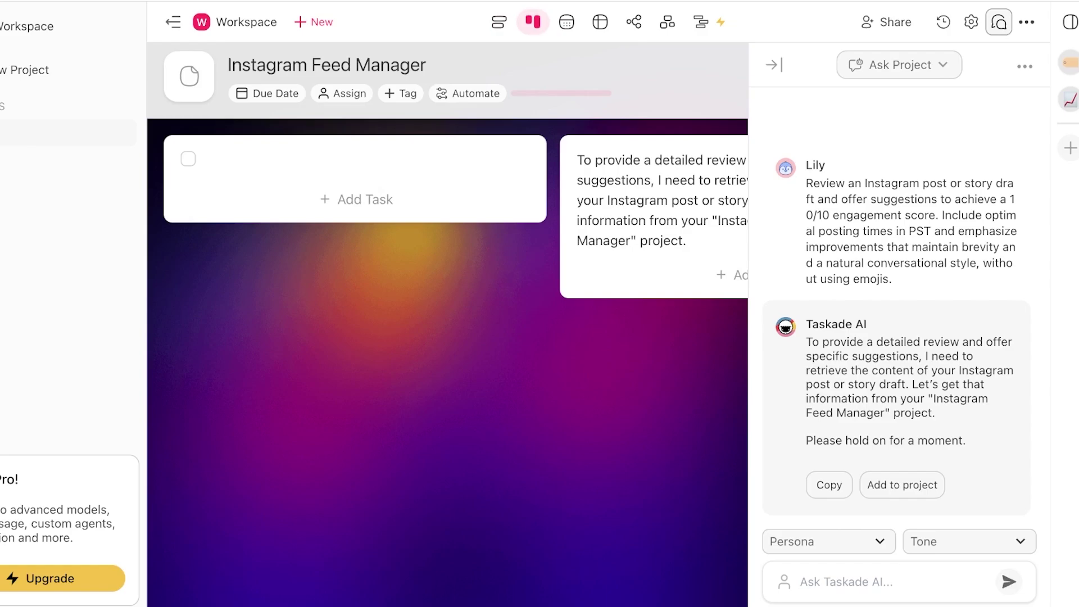
click(774, 65)
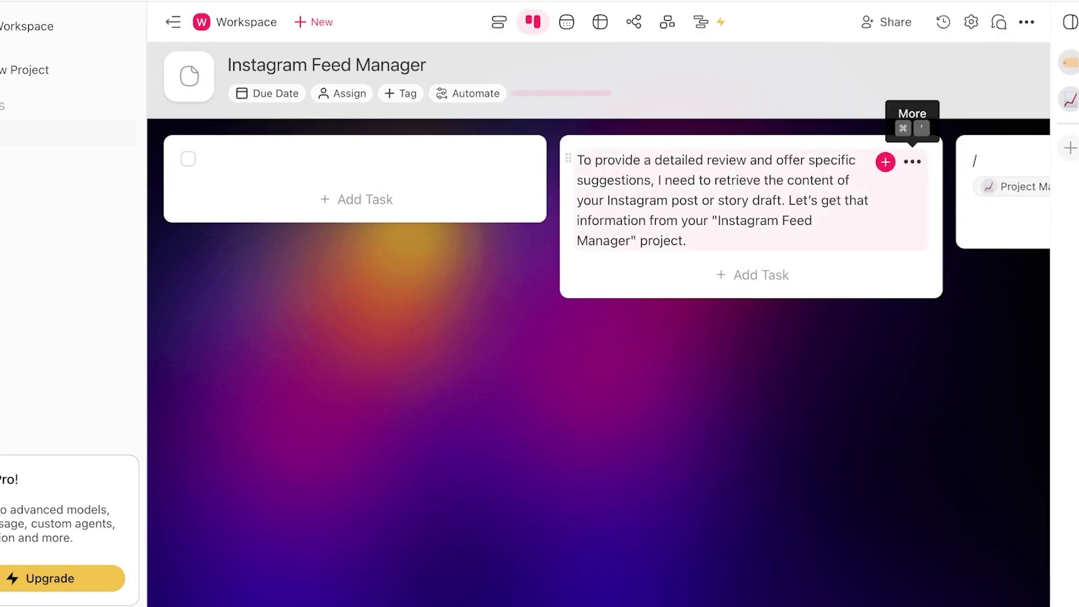
click(912, 161)
click(764, 543)
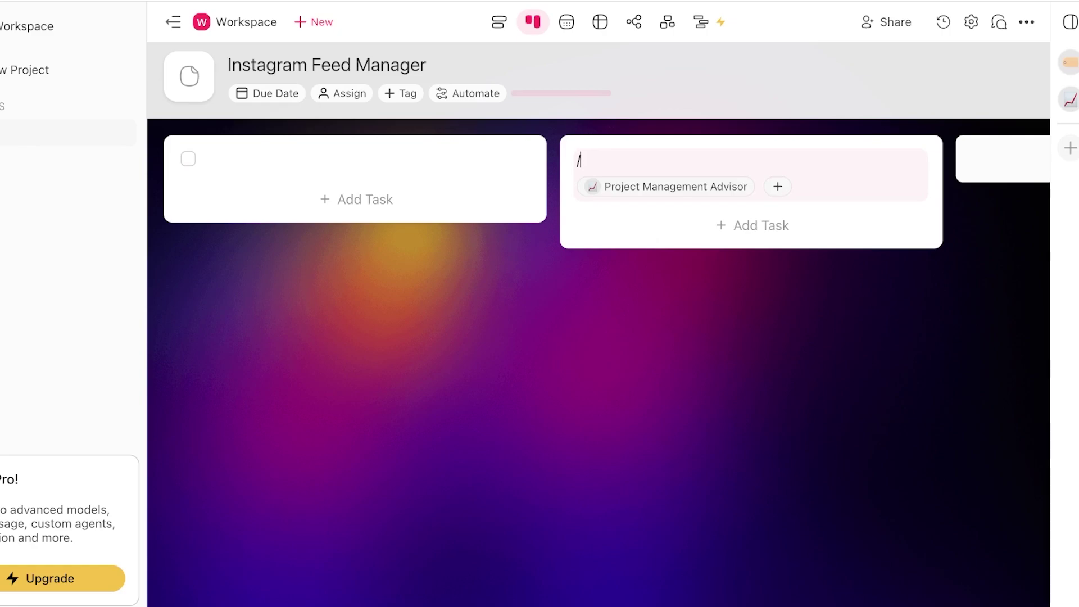
- Add the task 'Create a instagram profile for our Meraki brand' with subtasks, including 'A'
text(Create s oc)
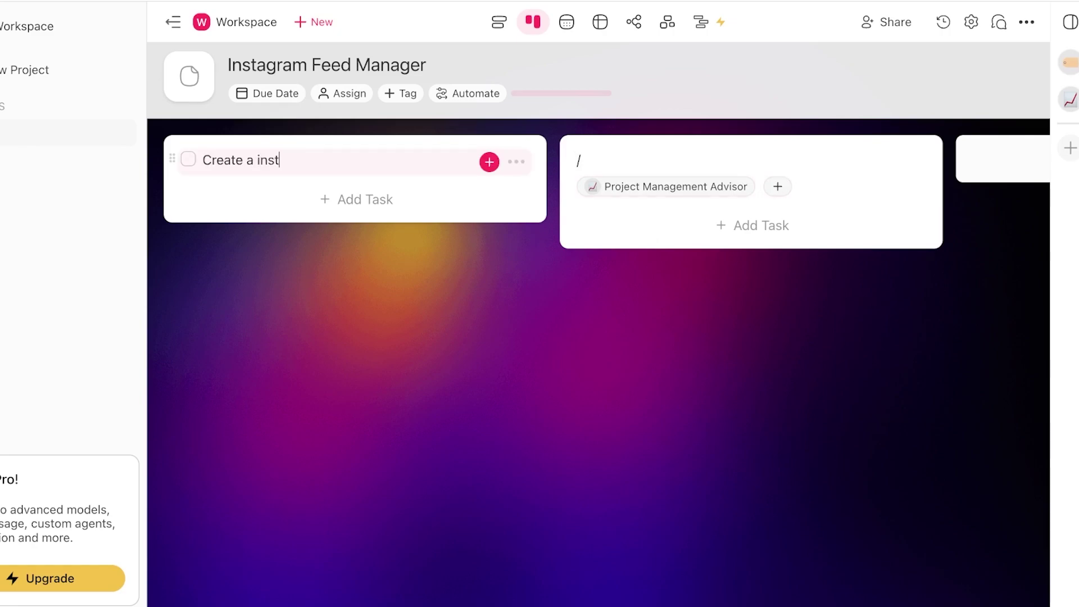
text(agramp)
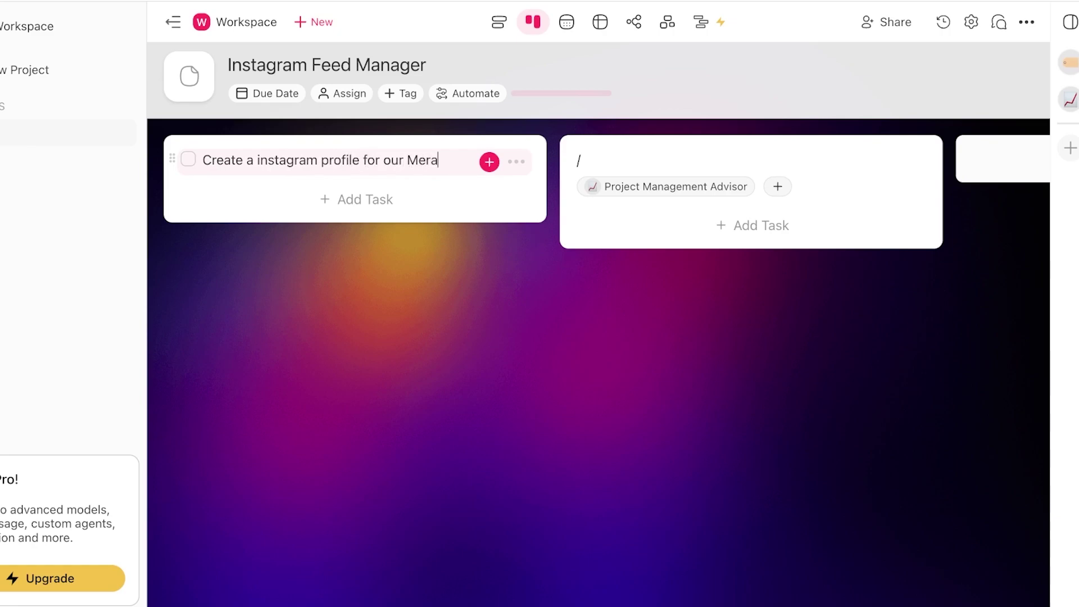
text(nd)
key(Return)
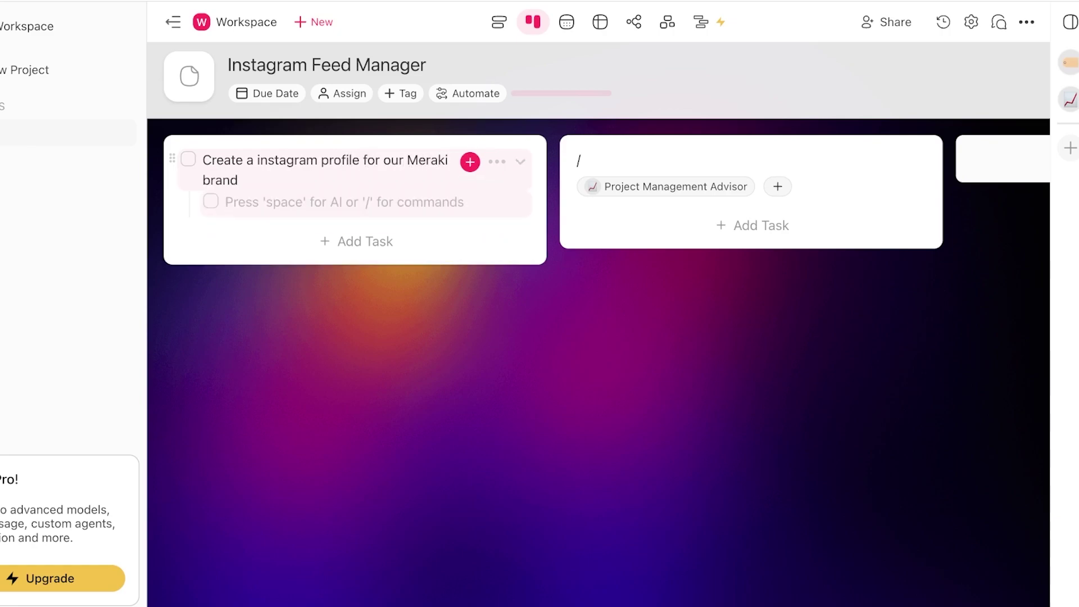
text(/)
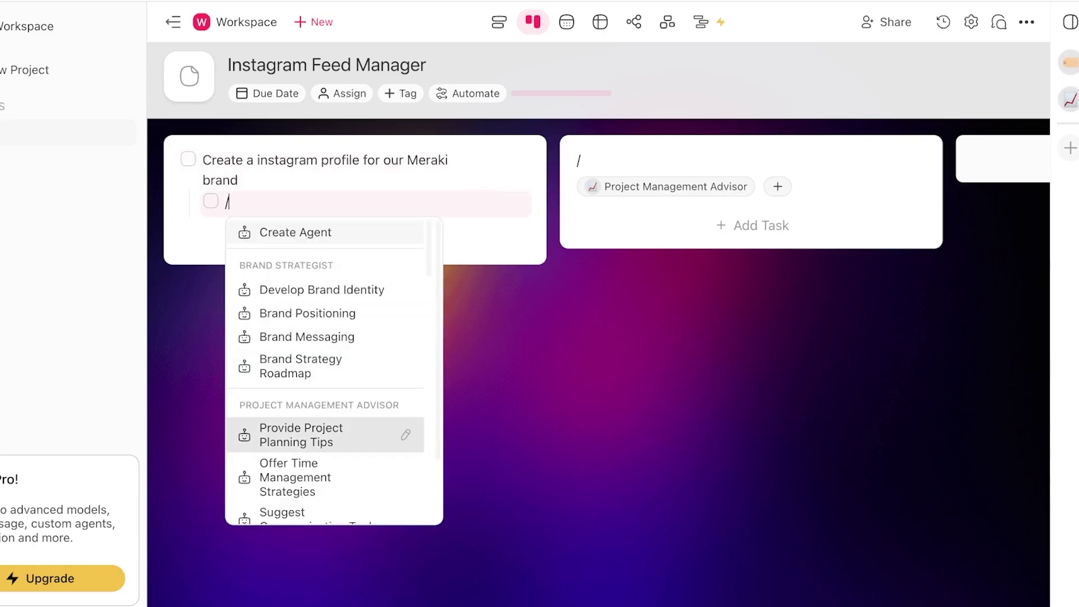
click(300, 435)
key(Escape)
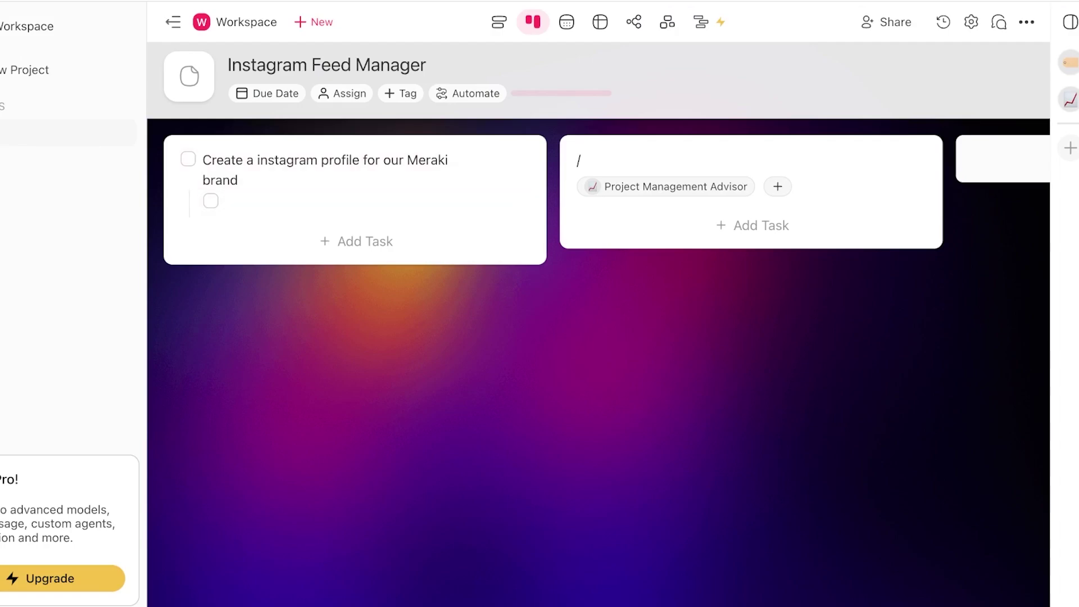
click(359, 241)
text(A)
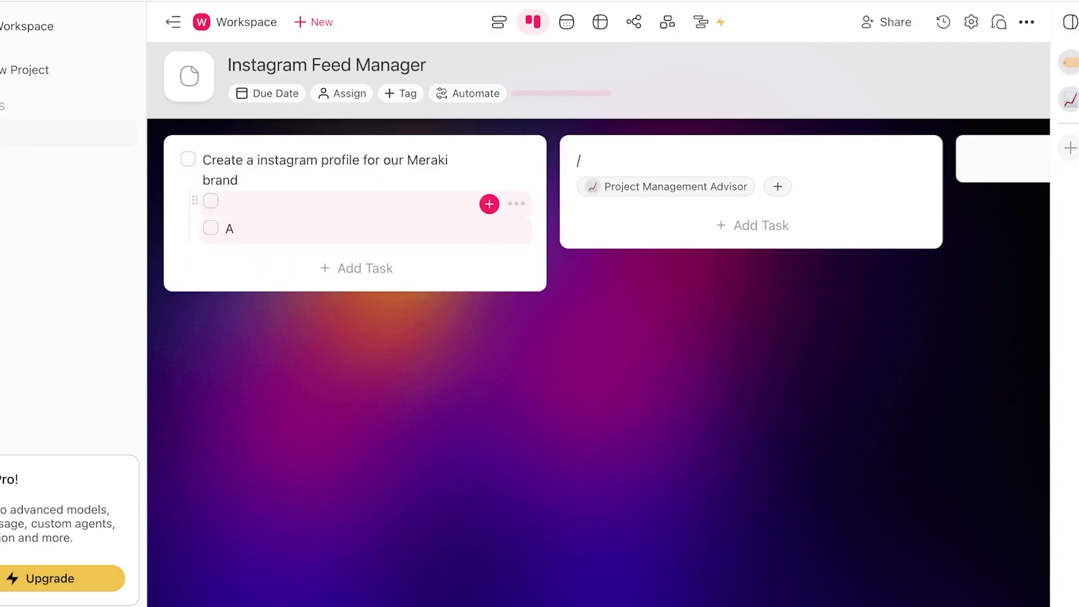
key(Up)
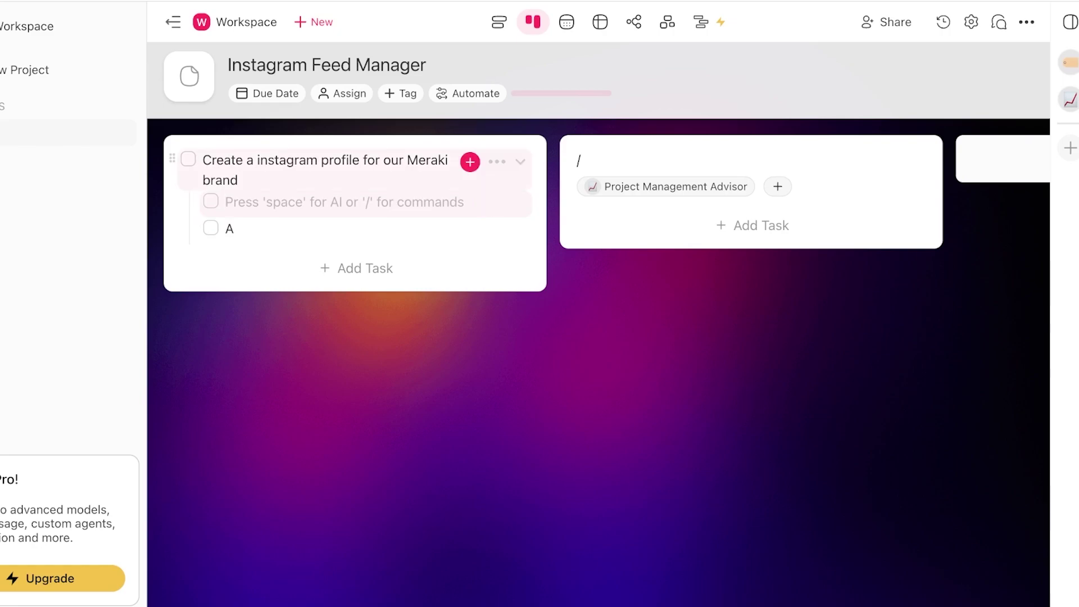